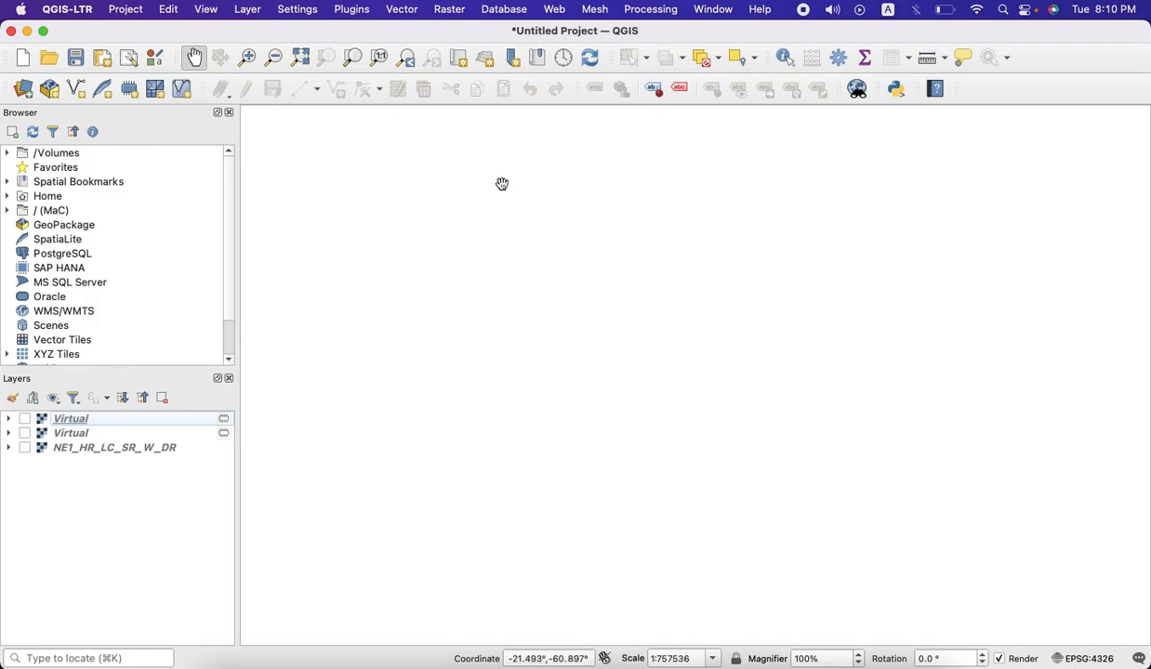
# Step: Start a new shapefile layer and set its file to point_layer.shp in the Downloads folder
pyautogui.click(449, 11)
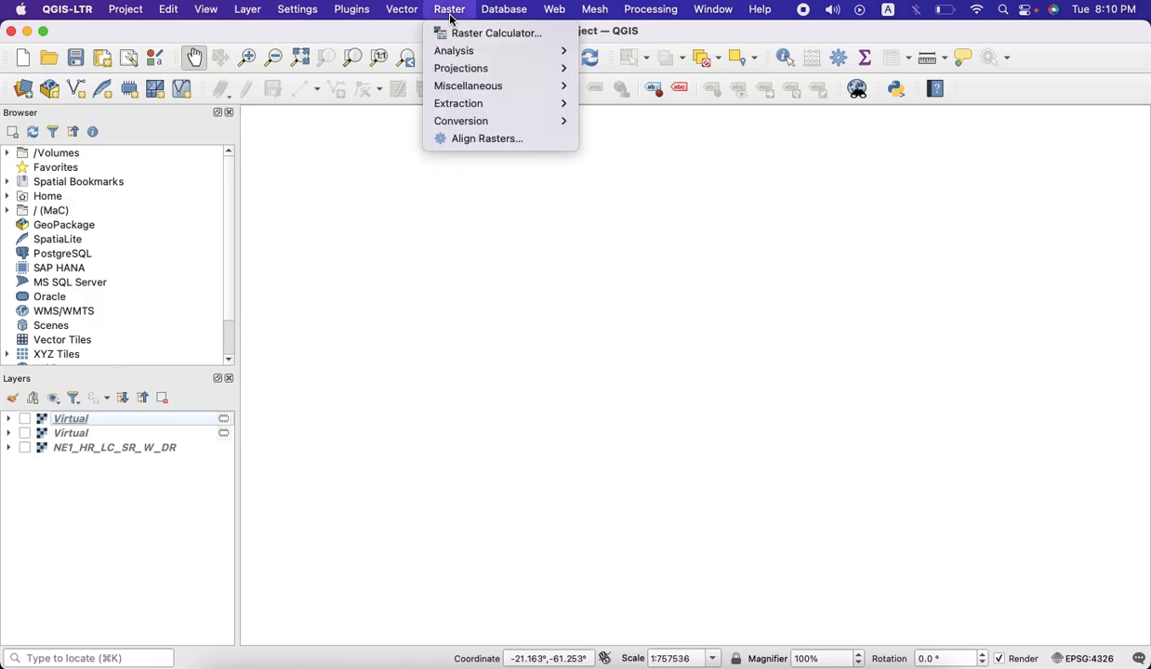
pyautogui.moveTo(473, 87)
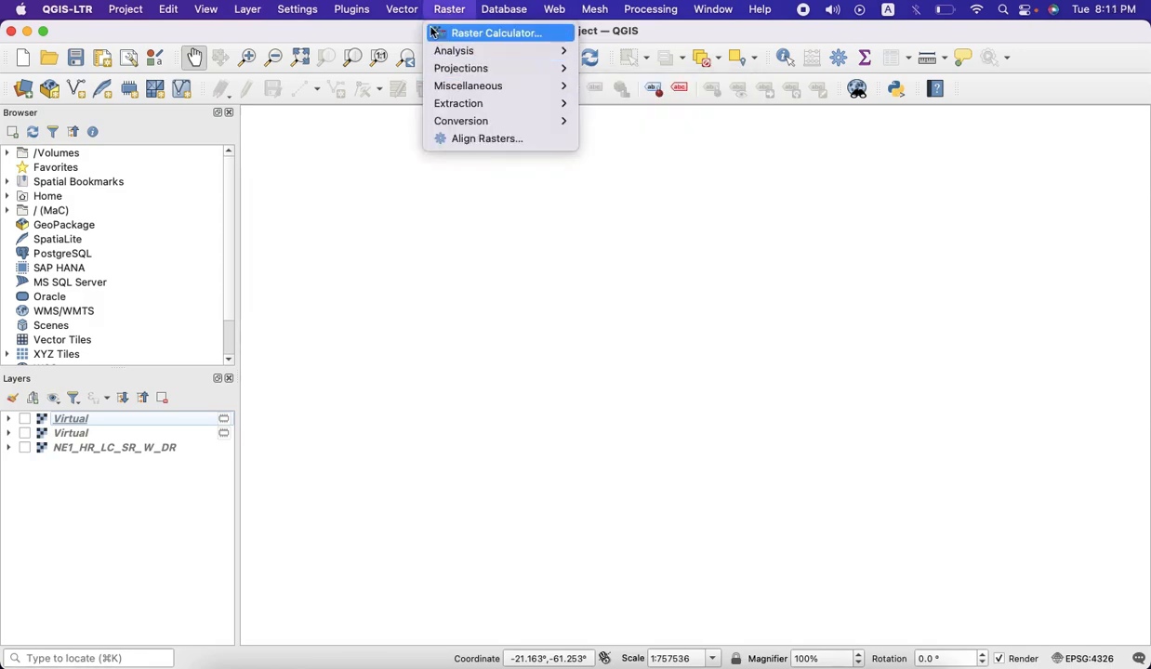
pyautogui.moveTo(247, 12)
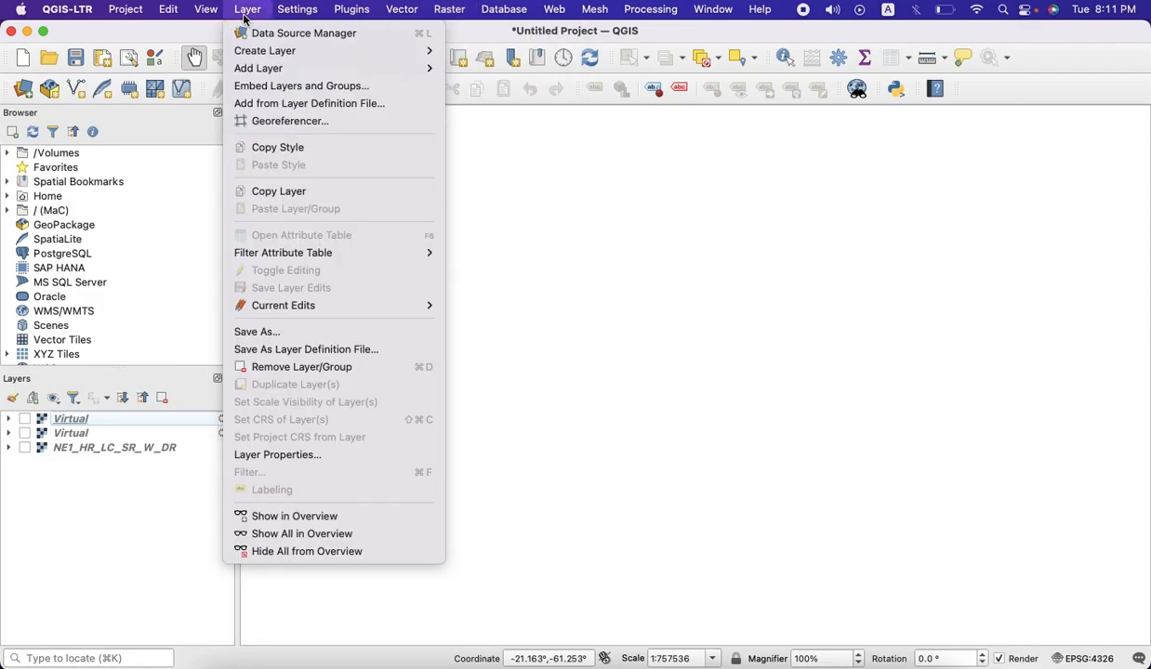
pyautogui.moveTo(262, 52)
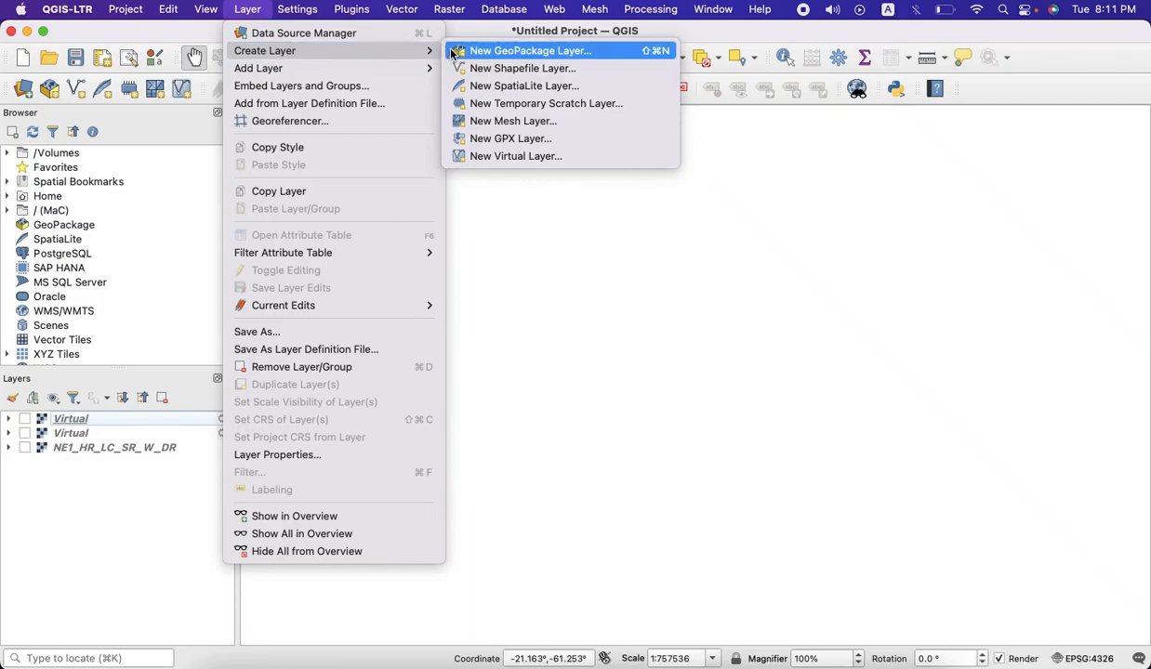
pyautogui.click(506, 72)
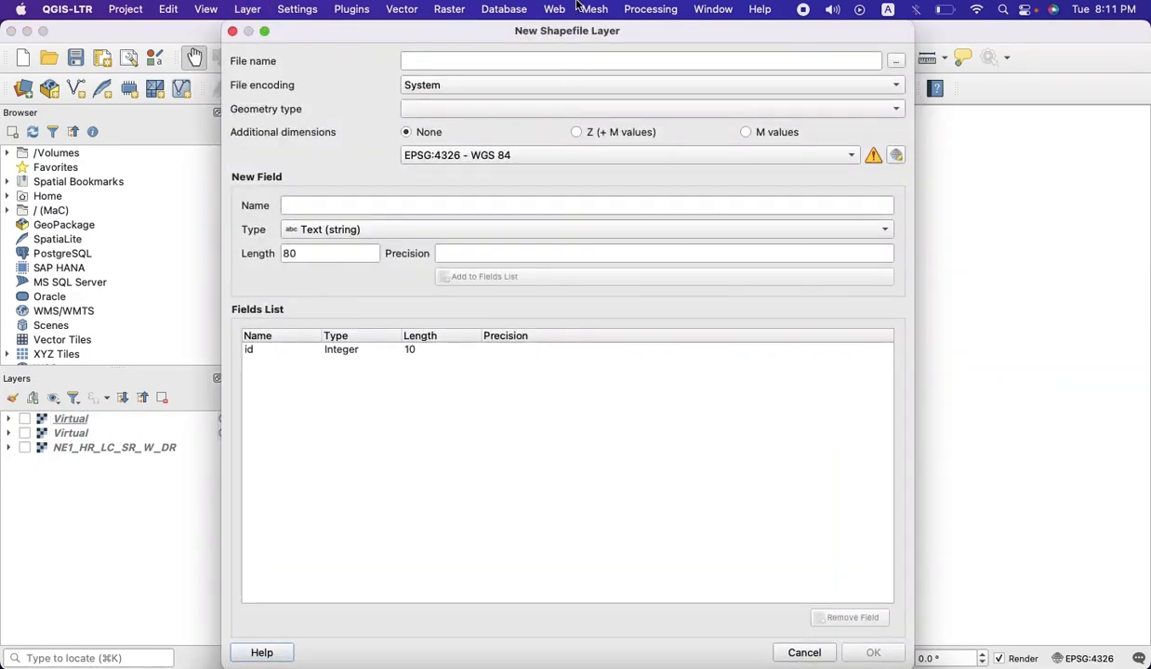
pyautogui.click(896, 61)
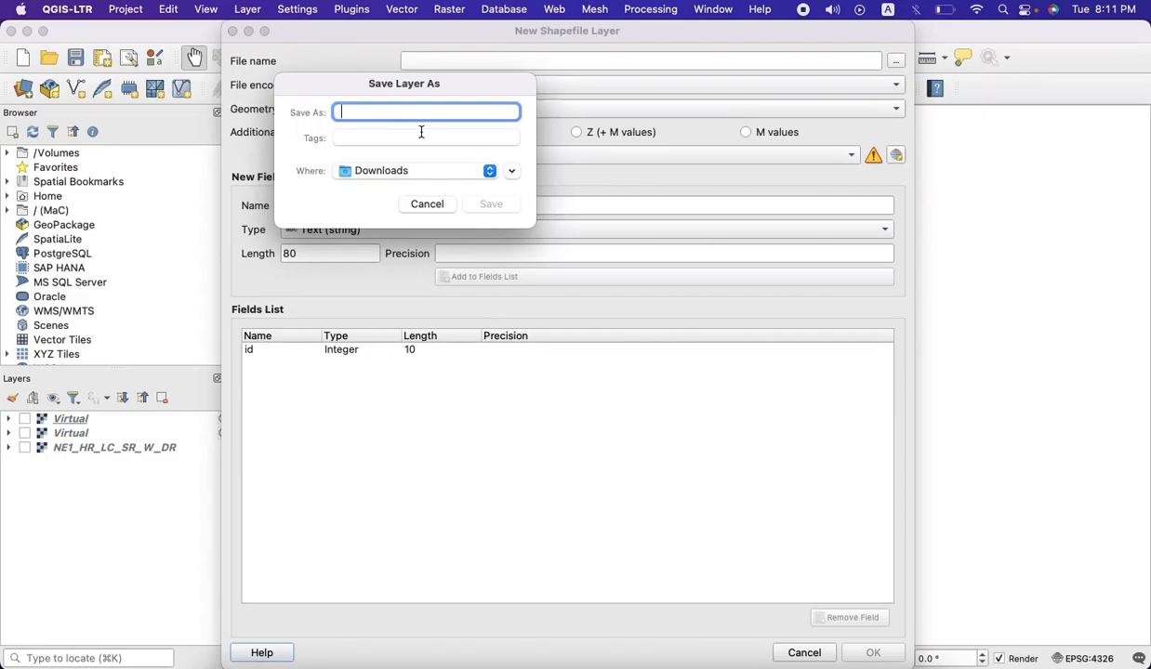
pyautogui.write('i')
pyautogui.press('BackSpace')
pyautogui.write('point')
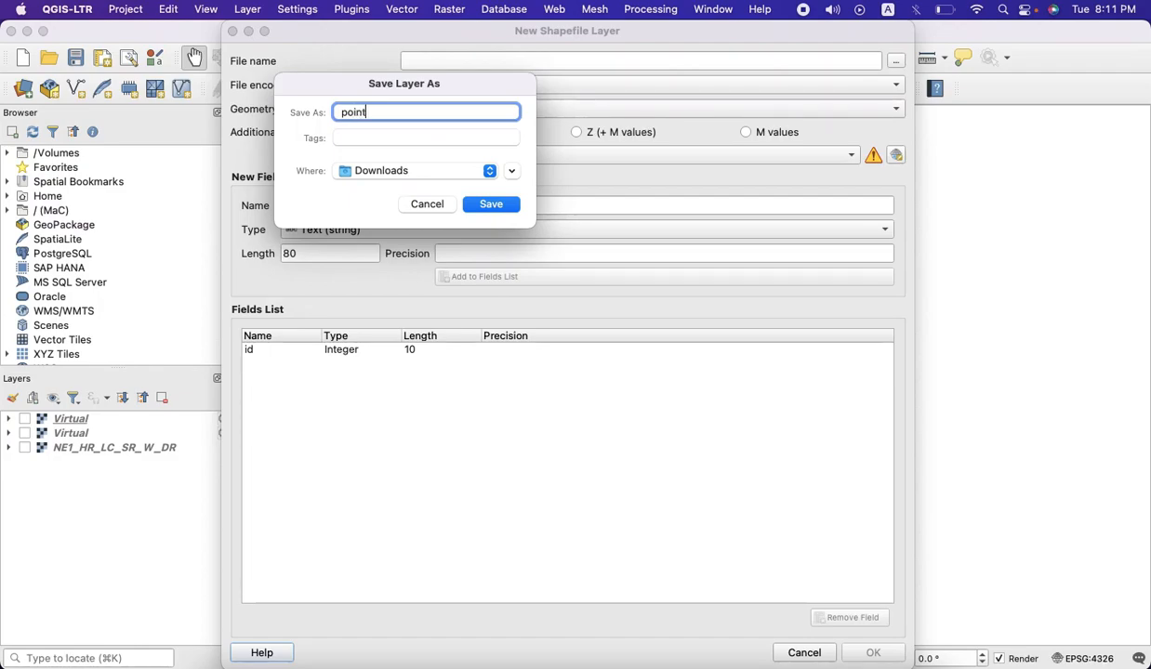
pyautogui.write('_layer.shp')
pyautogui.click(507, 210)
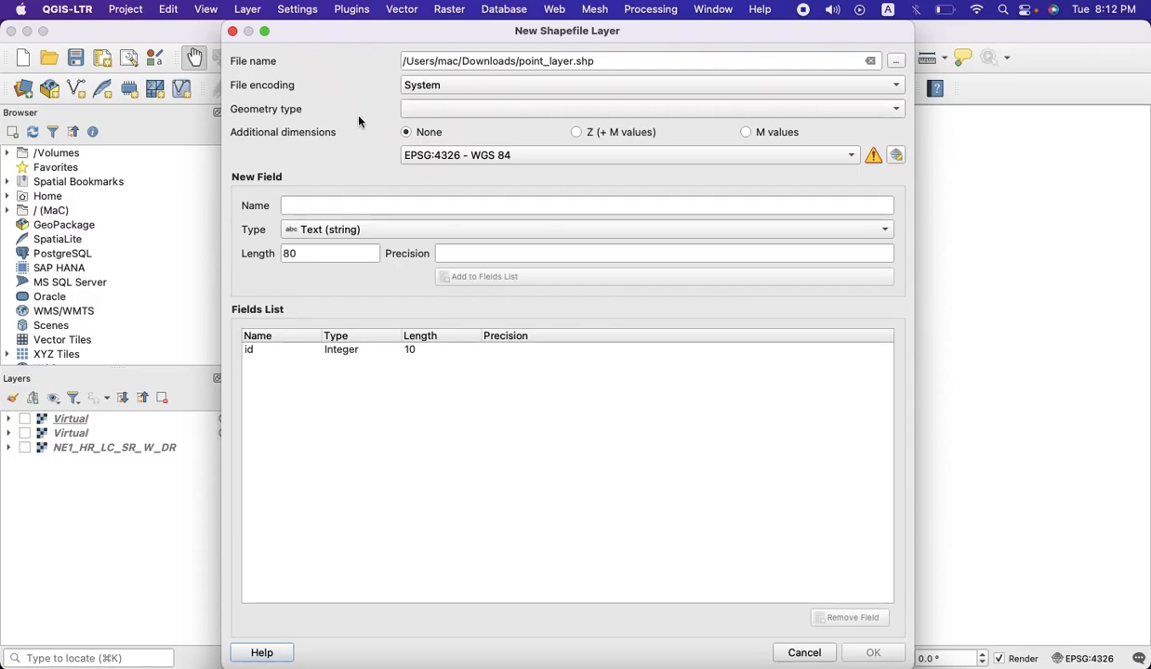
# Step: Create the shapefile with Point geometry and enable editing on point_layer
pyautogui.click(429, 109)
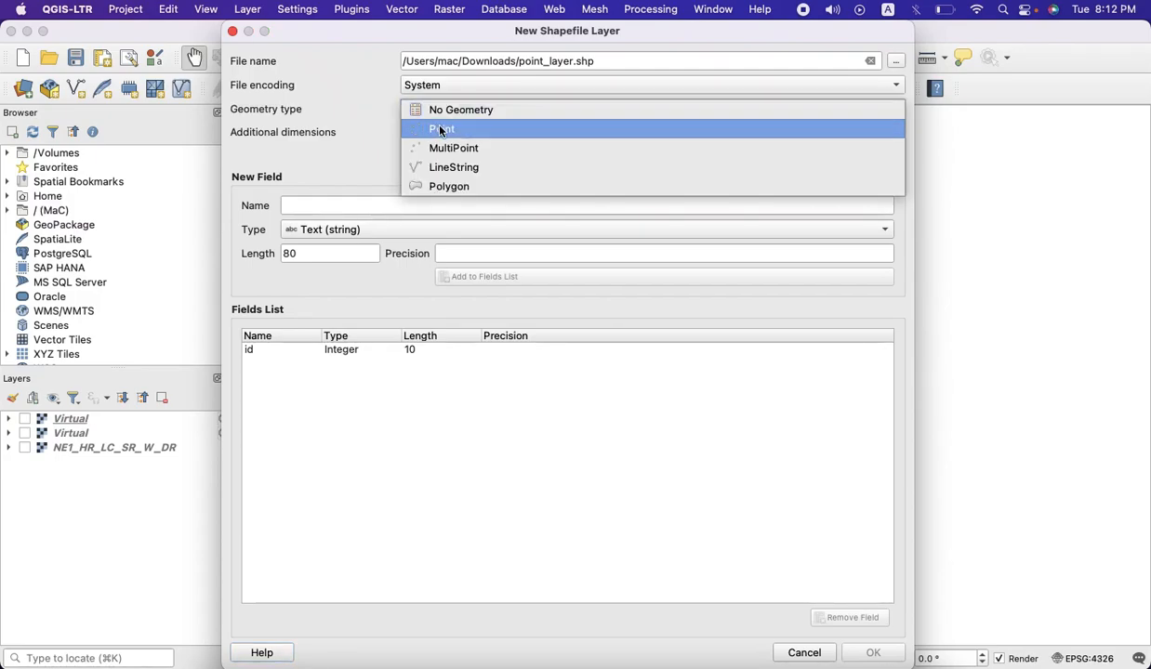
pyautogui.click(438, 129)
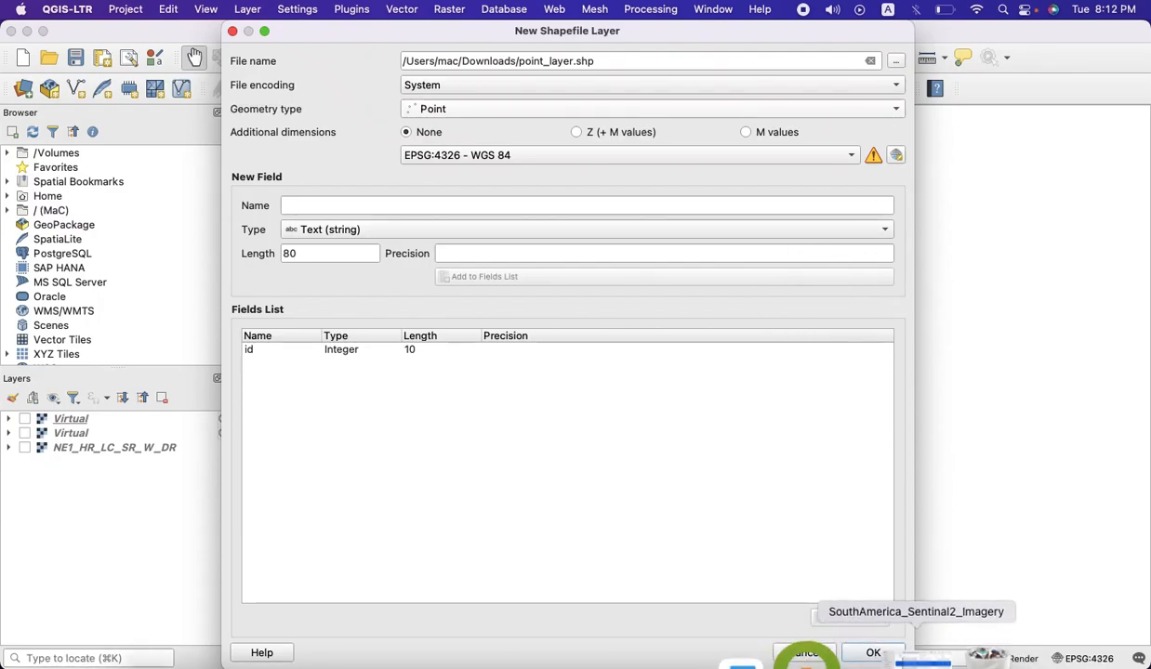
pyautogui.click(874, 653)
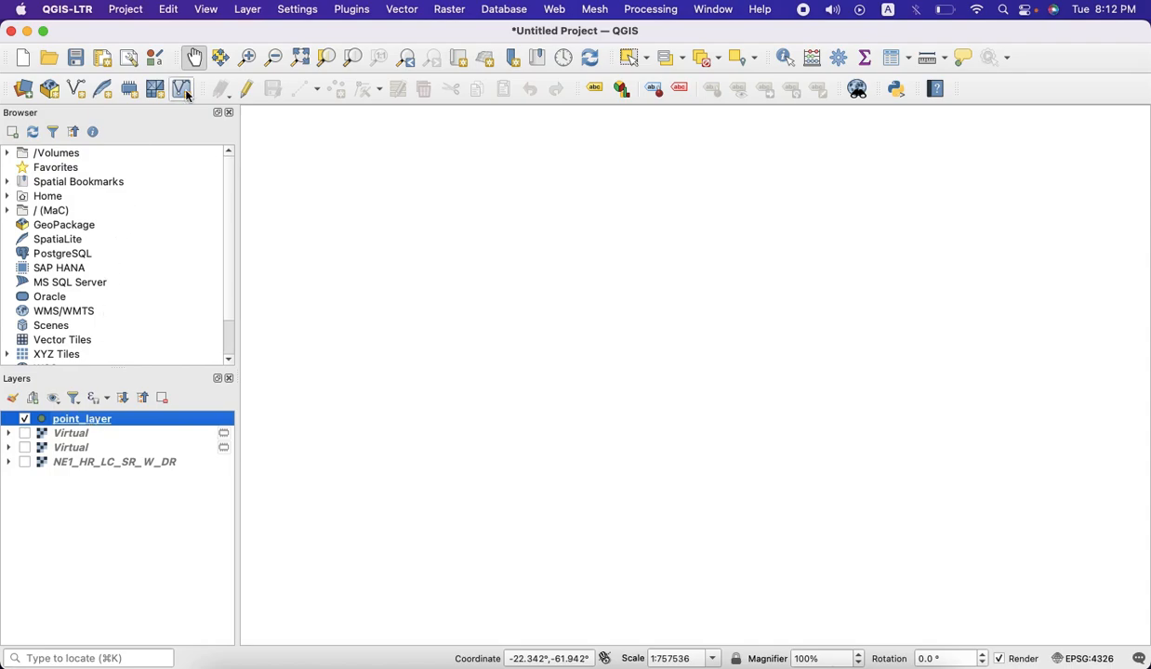
pyautogui.click(244, 93)
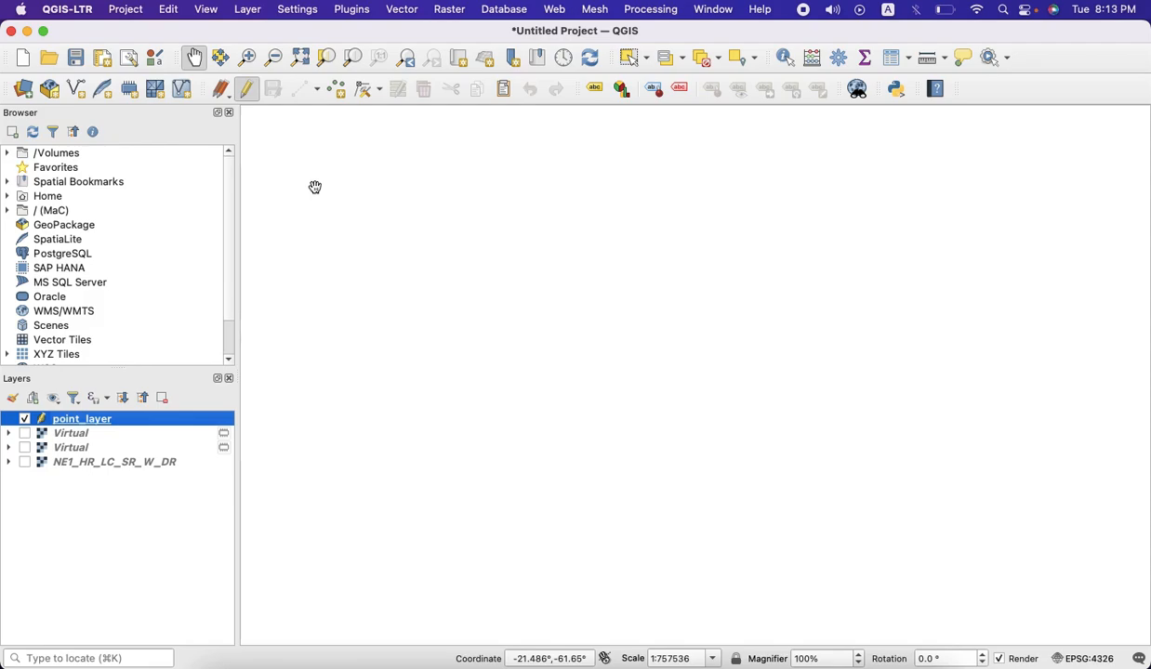
# Step: Add a point feature to point_layer near the middle of the empty map, leaving its id blank
pyautogui.click(339, 94)
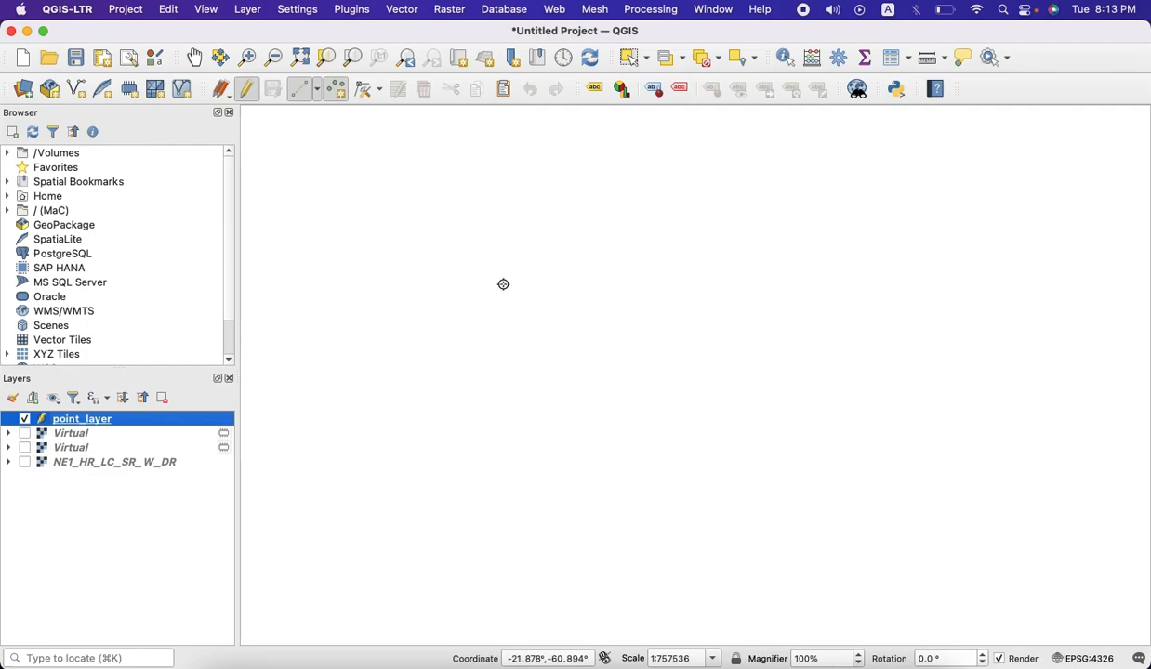
pyautogui.click(502, 283)
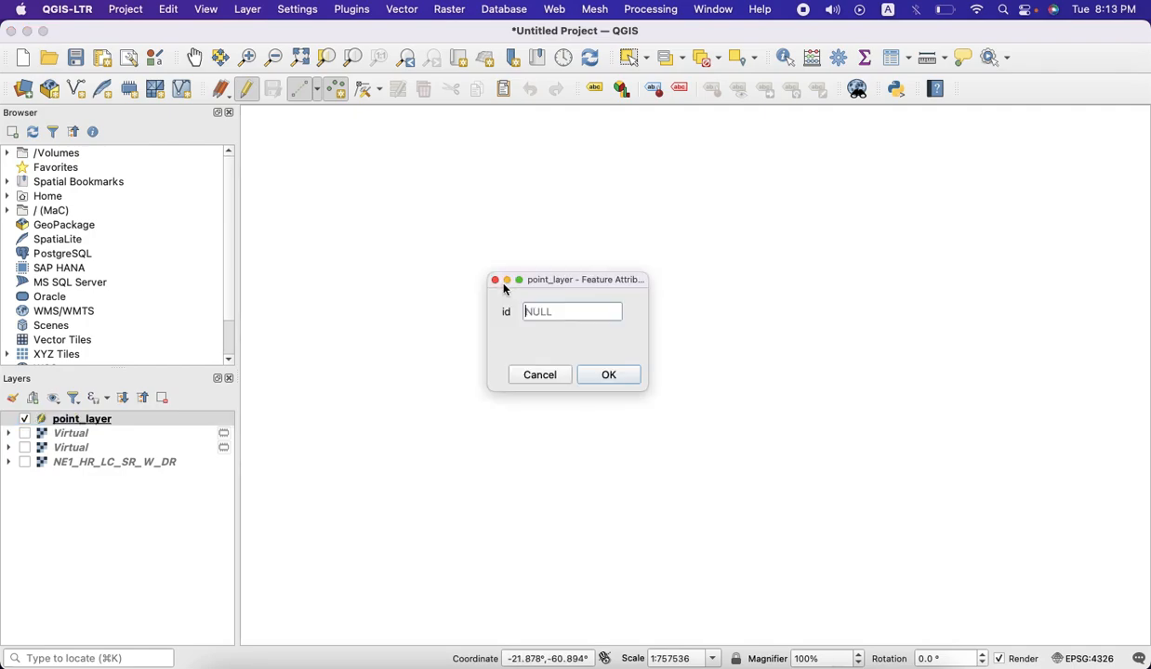
pyautogui.moveTo(543, 283); pyautogui.dragTo(573, 355)
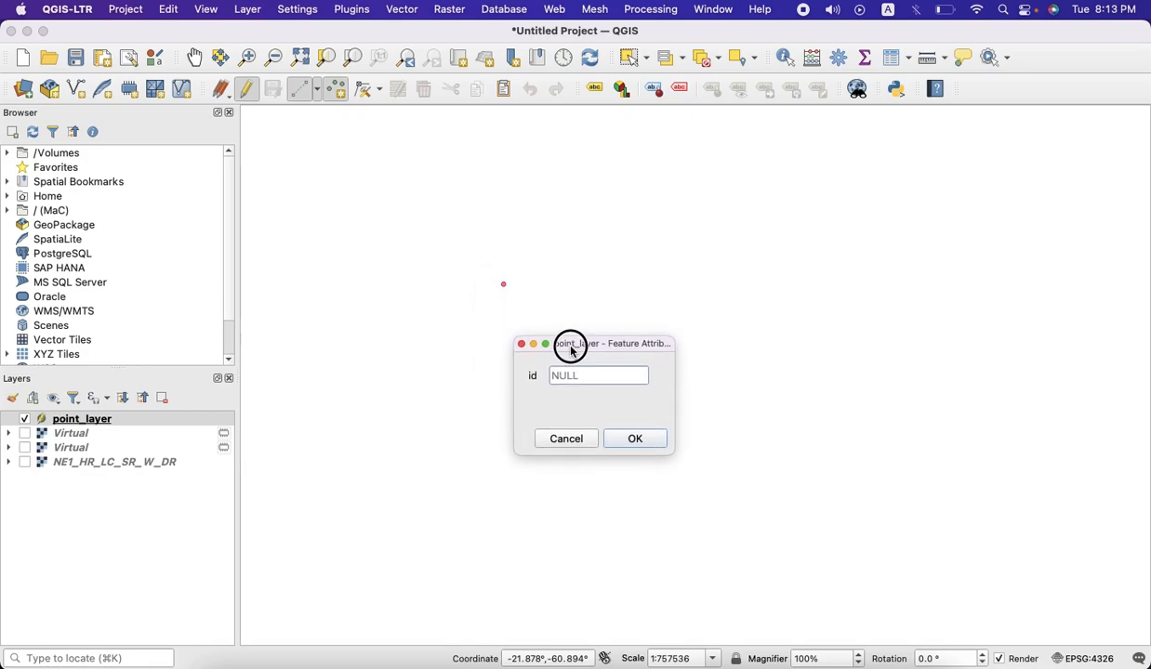
pyautogui.click(636, 445)
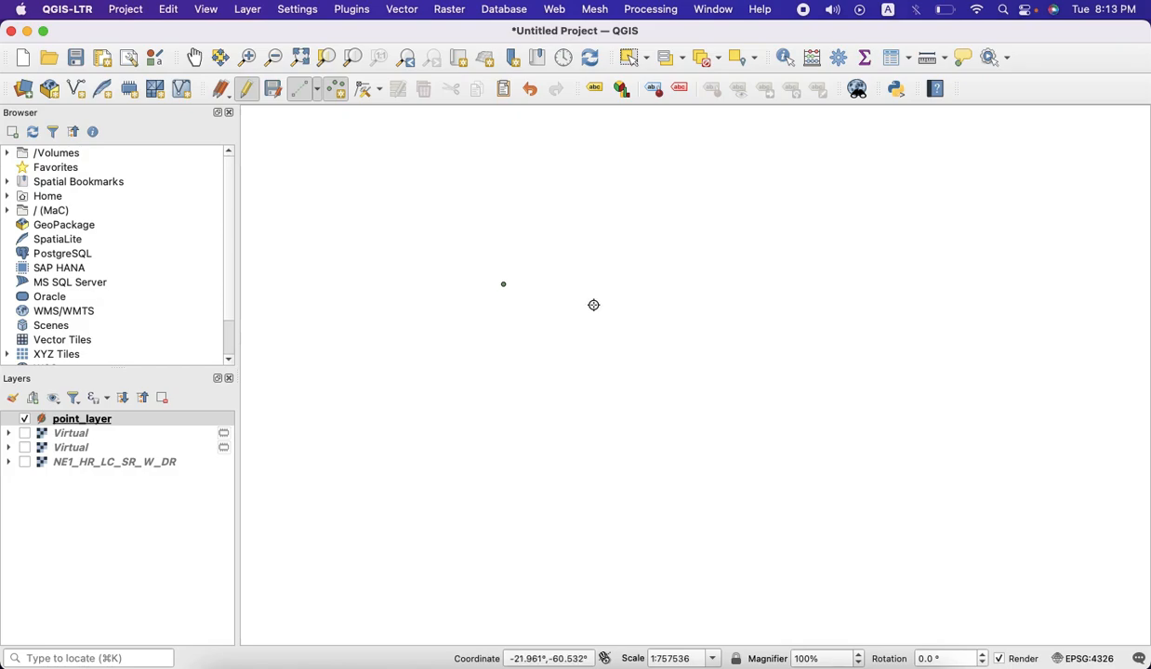
# Step: Add three more point features beside the first one, with ids 1, 2 and 3
pyautogui.click(565, 294)
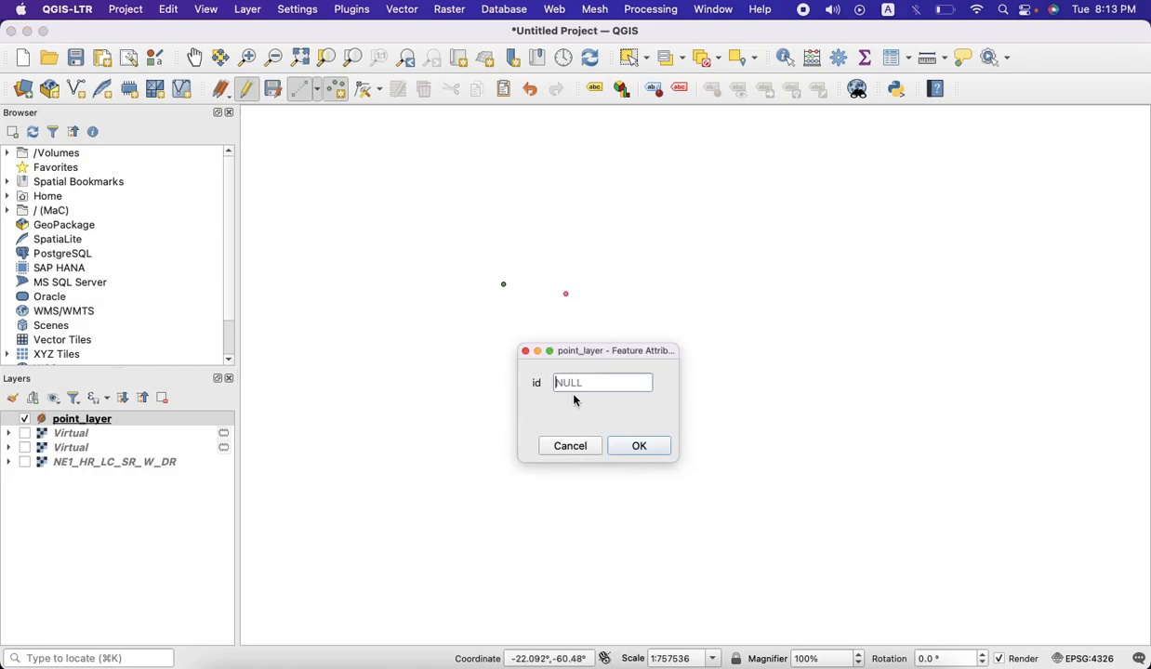
pyautogui.write('1')
pyautogui.click(629, 446)
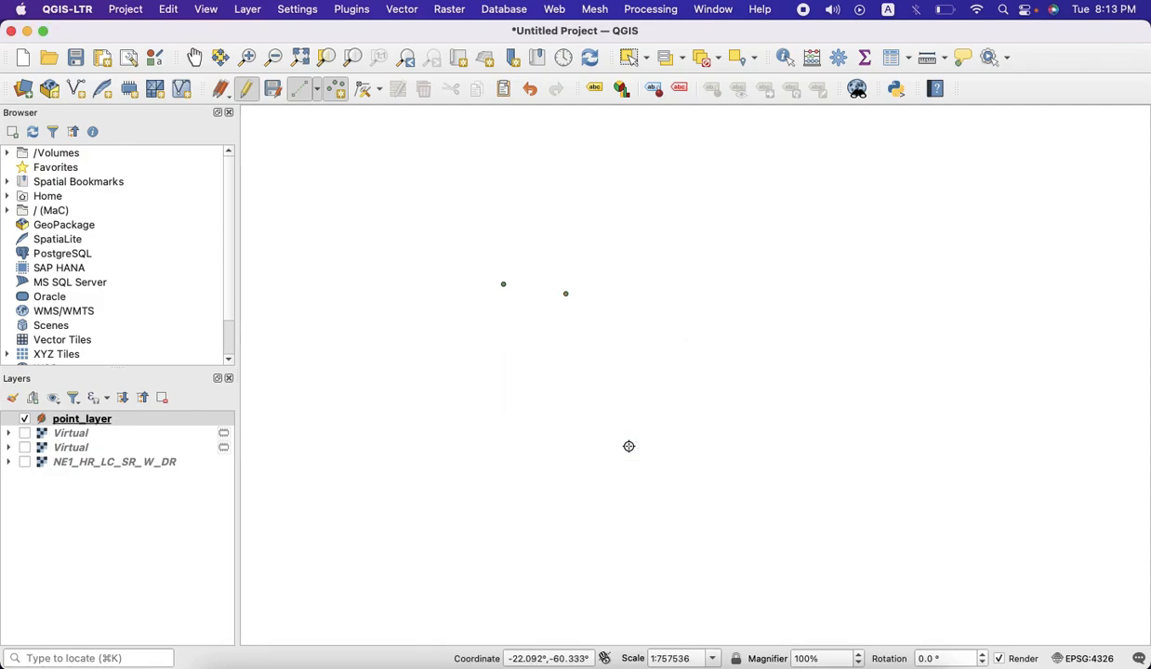
pyautogui.click(649, 302)
pyautogui.write('2')
pyautogui.click(636, 448)
pyautogui.click(619, 282)
pyautogui.write('3')
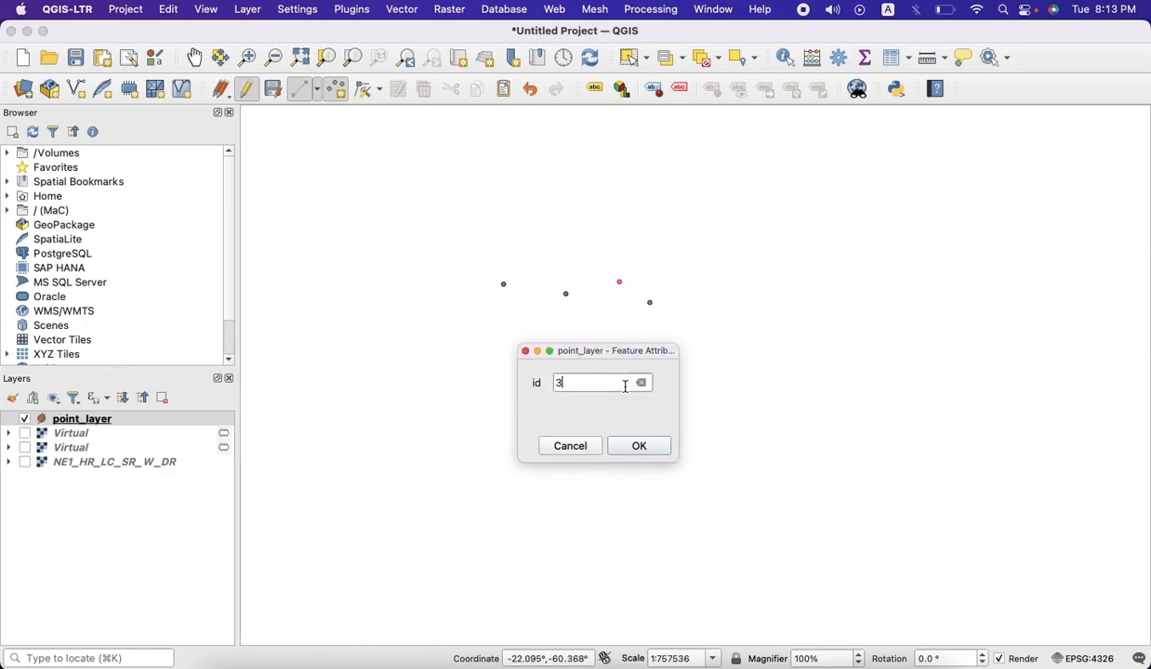
pyautogui.click(632, 449)
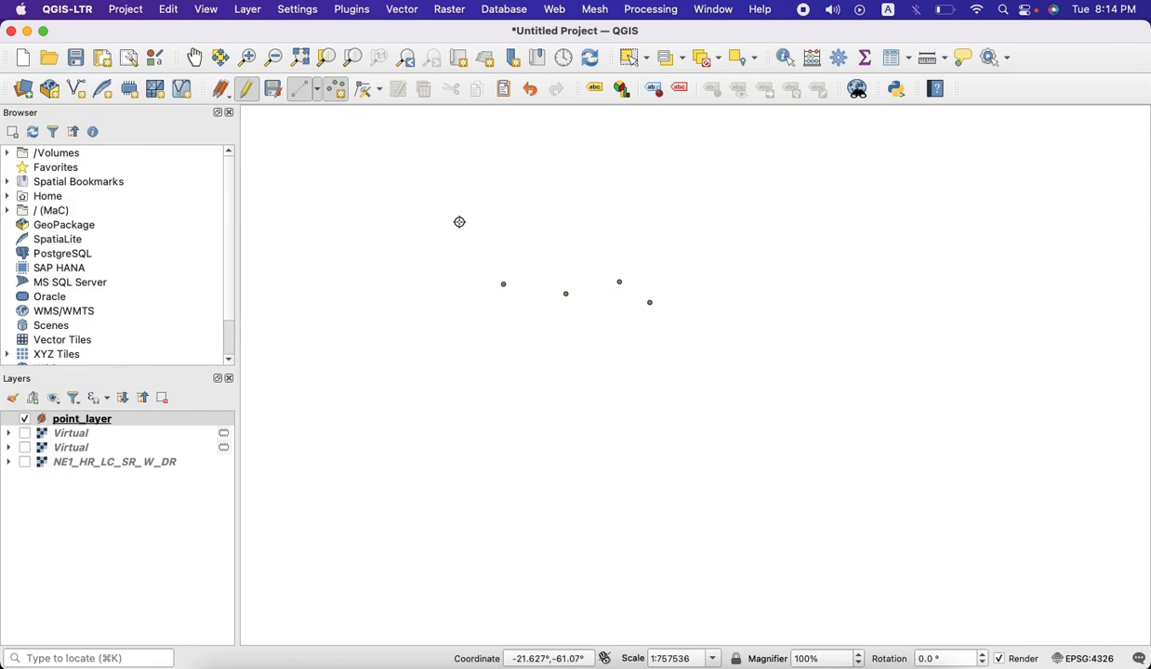
# Step: Undo all the point features added to point_layer
pyautogui.click(201, 67)
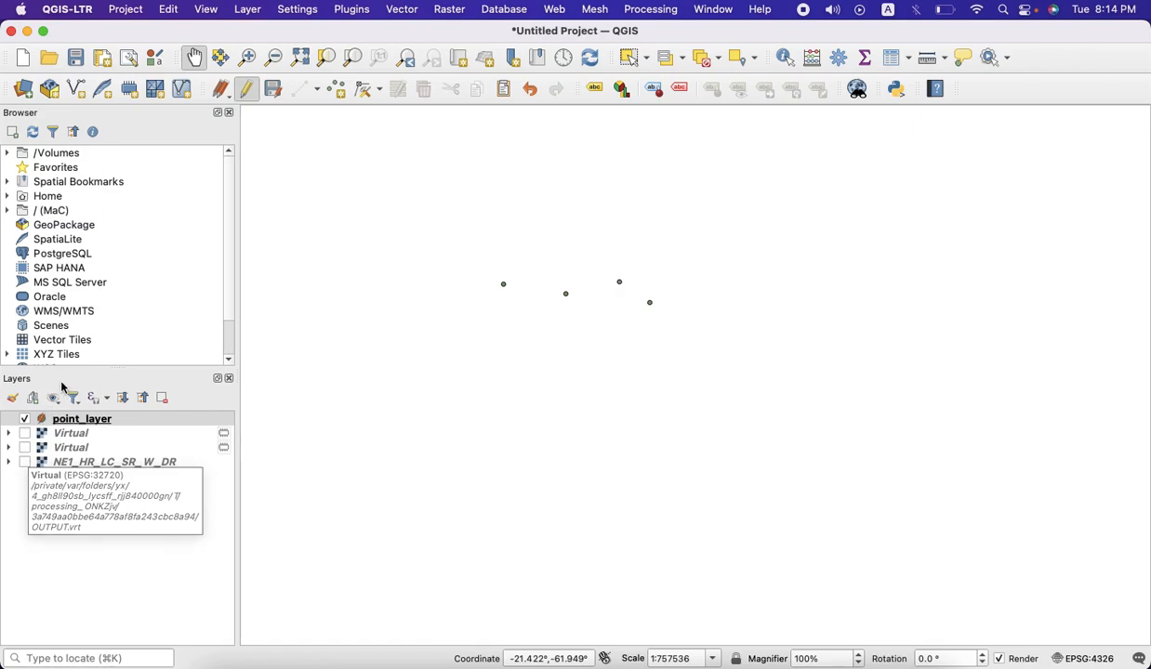
pyautogui.click(194, 59)
pyautogui.moveTo(483, 265); pyautogui.dragTo(449, 269)
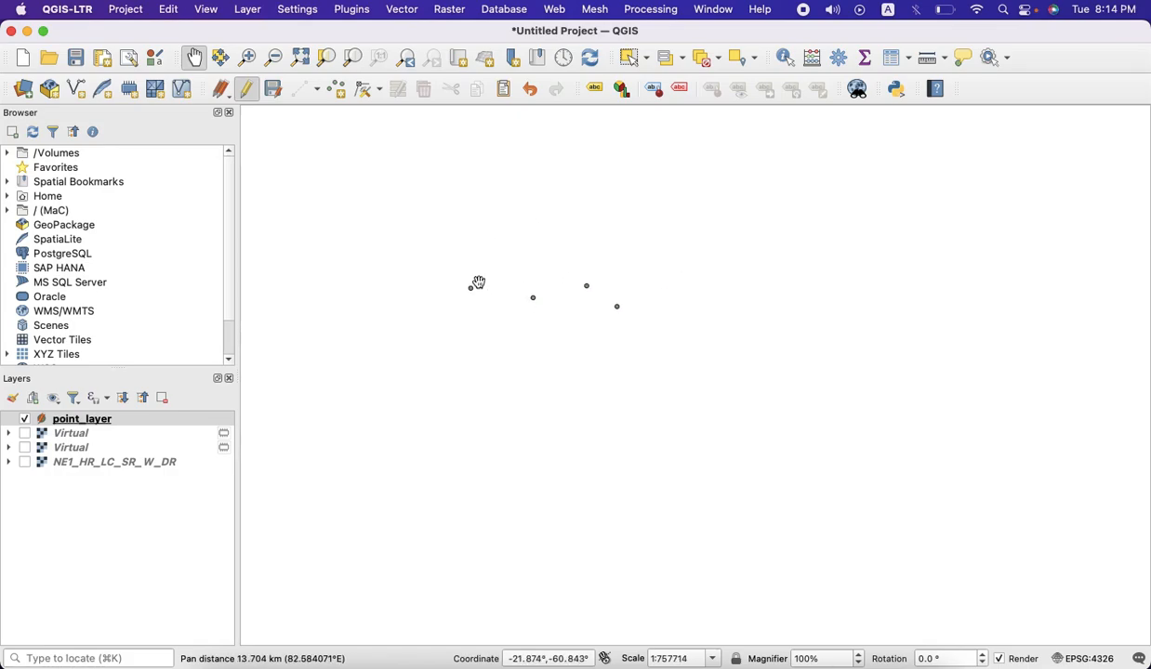
pyautogui.moveTo(472, 288); pyautogui.dragTo(450, 260)
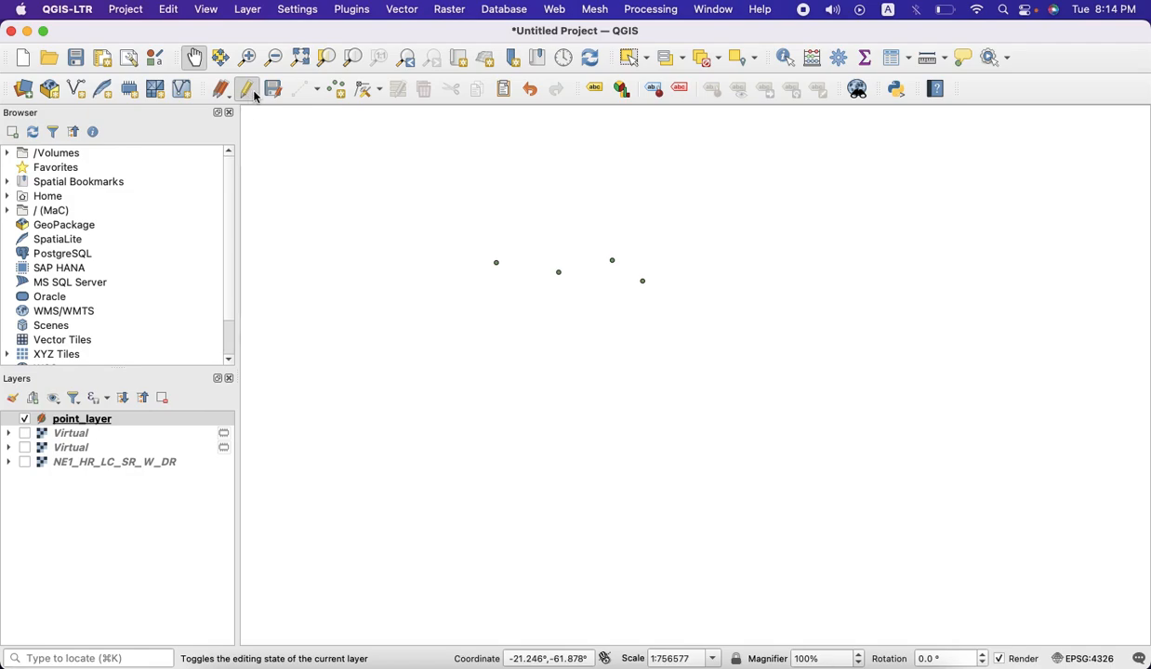
pyautogui.click(532, 90)
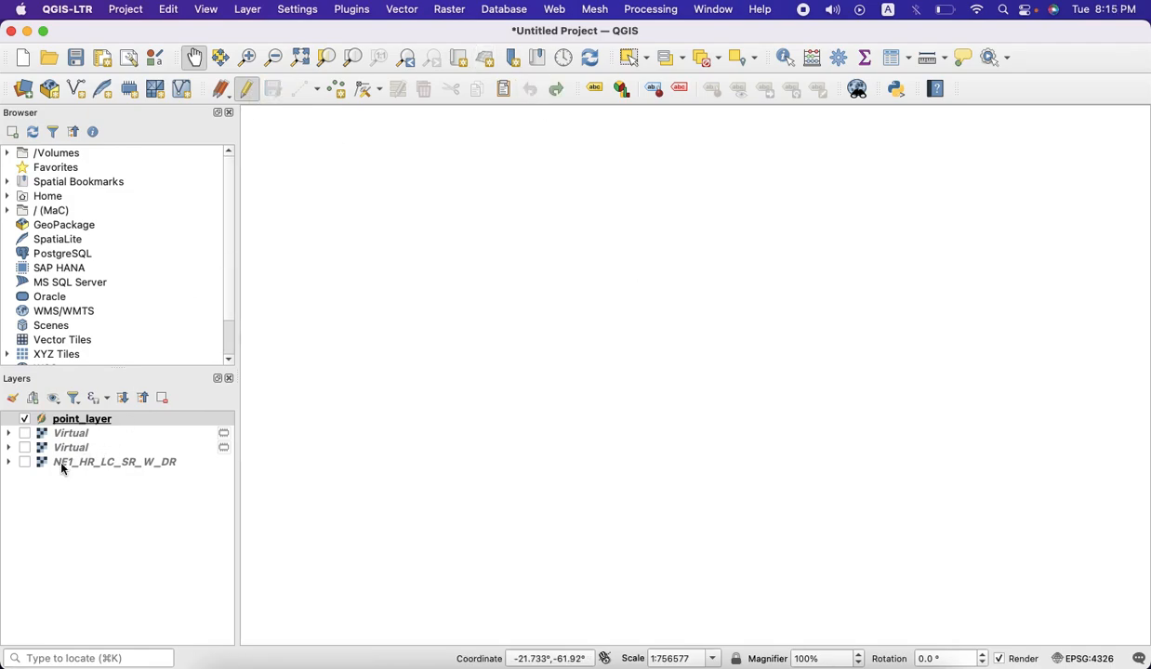
# Step: Turn on the visibility of both Virtual raster layers beneath point_layer
pyautogui.click(24, 434)
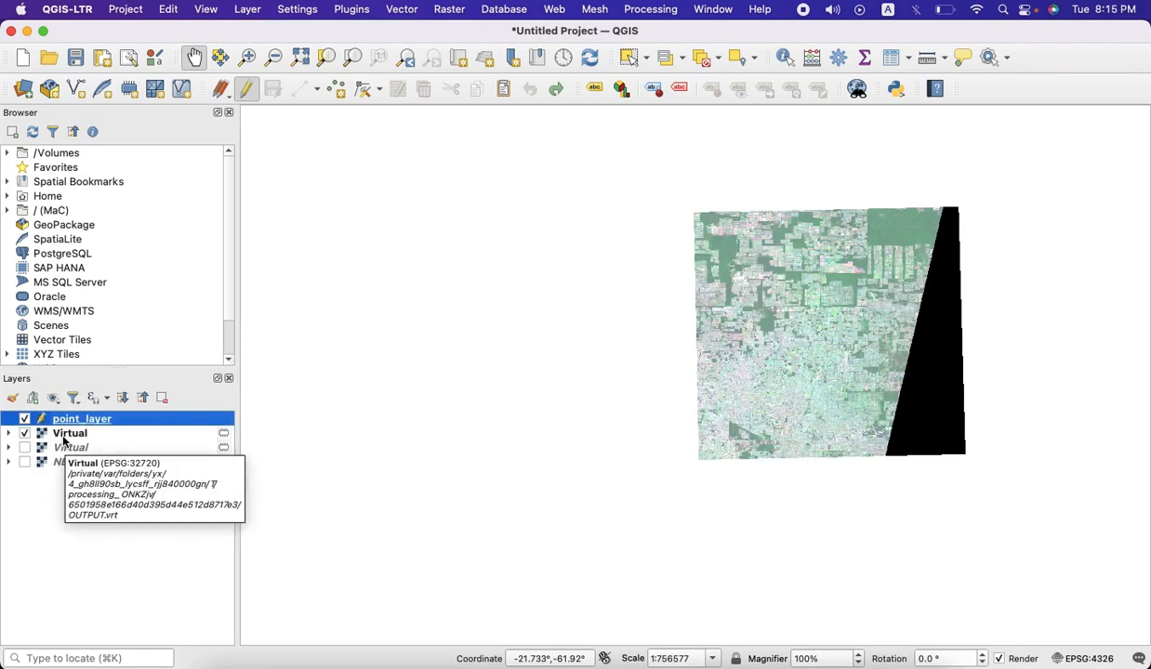
pyautogui.click(24, 448)
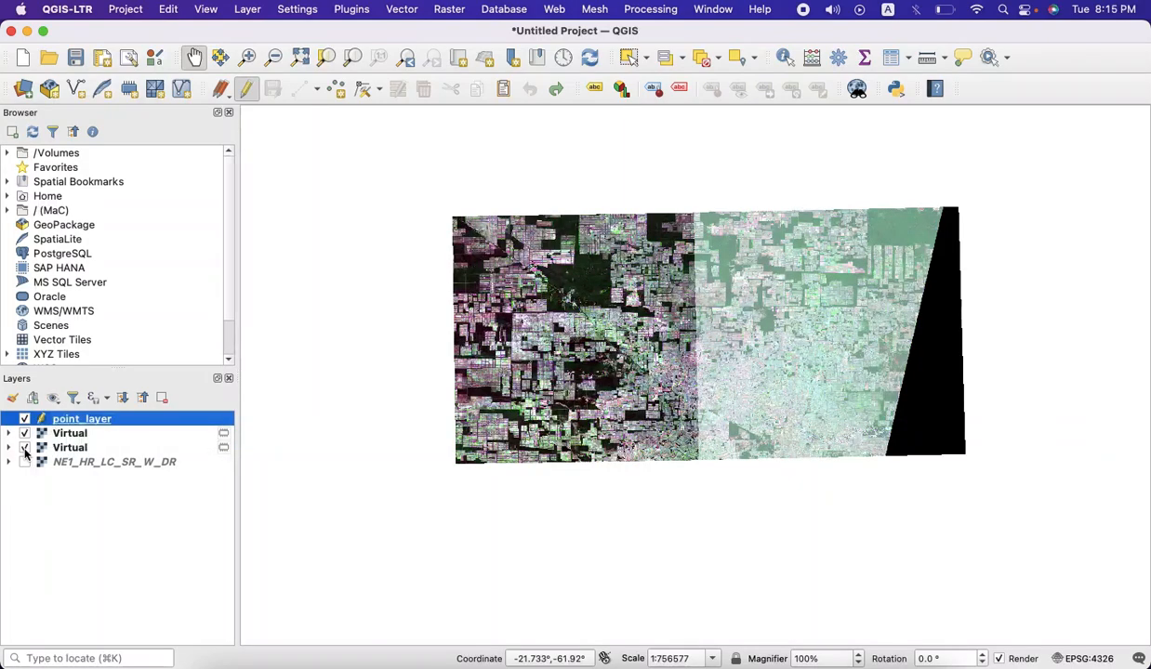
pyautogui.click(251, 61)
pyautogui.moveTo(433, 209); pyautogui.dragTo(991, 490)
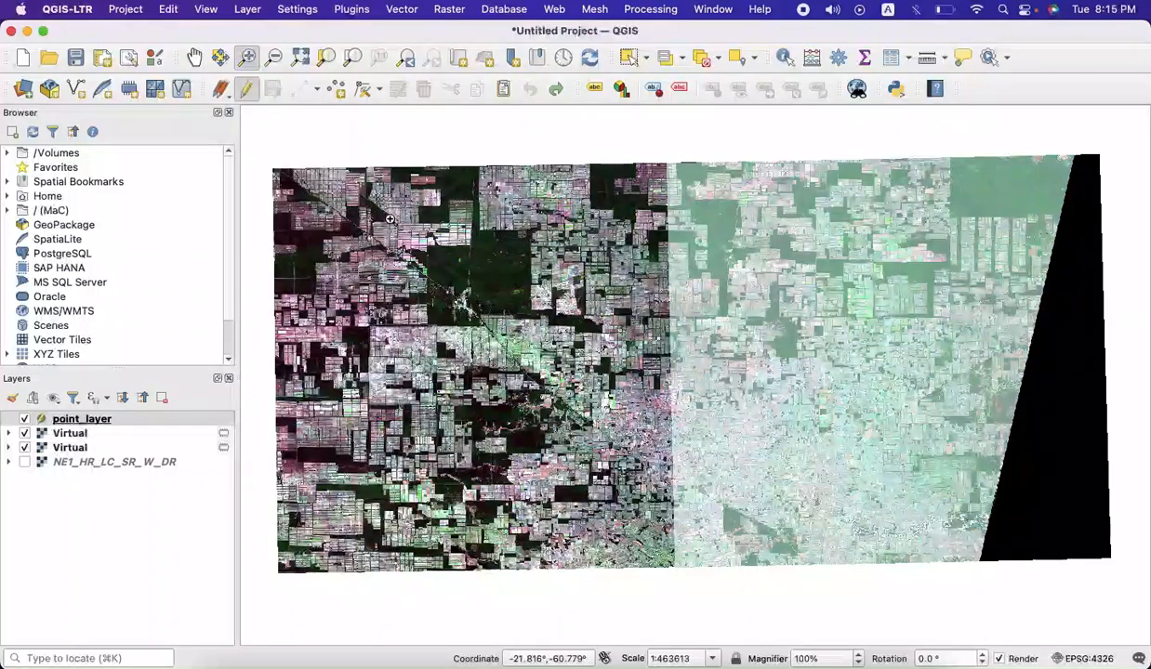
# Step: Add a point feature with id 1 to point_layer inside a field of the gridded farmland on the imagery
pyautogui.moveTo(266, 170); pyautogui.dragTo(680, 573)
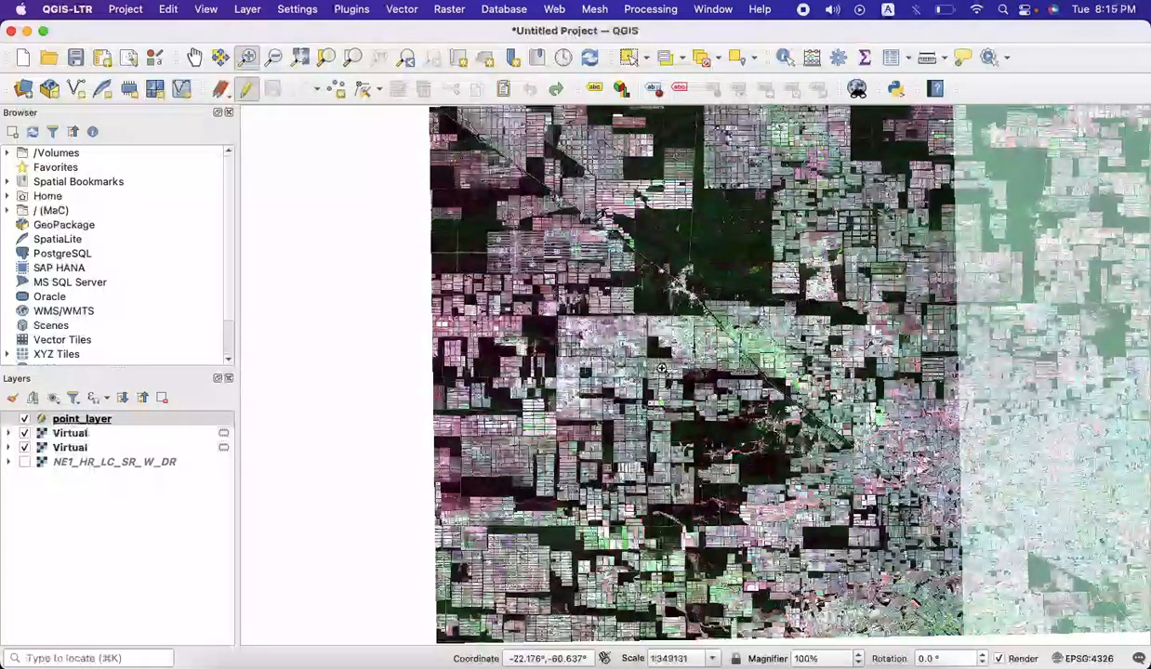
pyautogui.moveTo(591, 279); pyautogui.dragTo(416, 120)
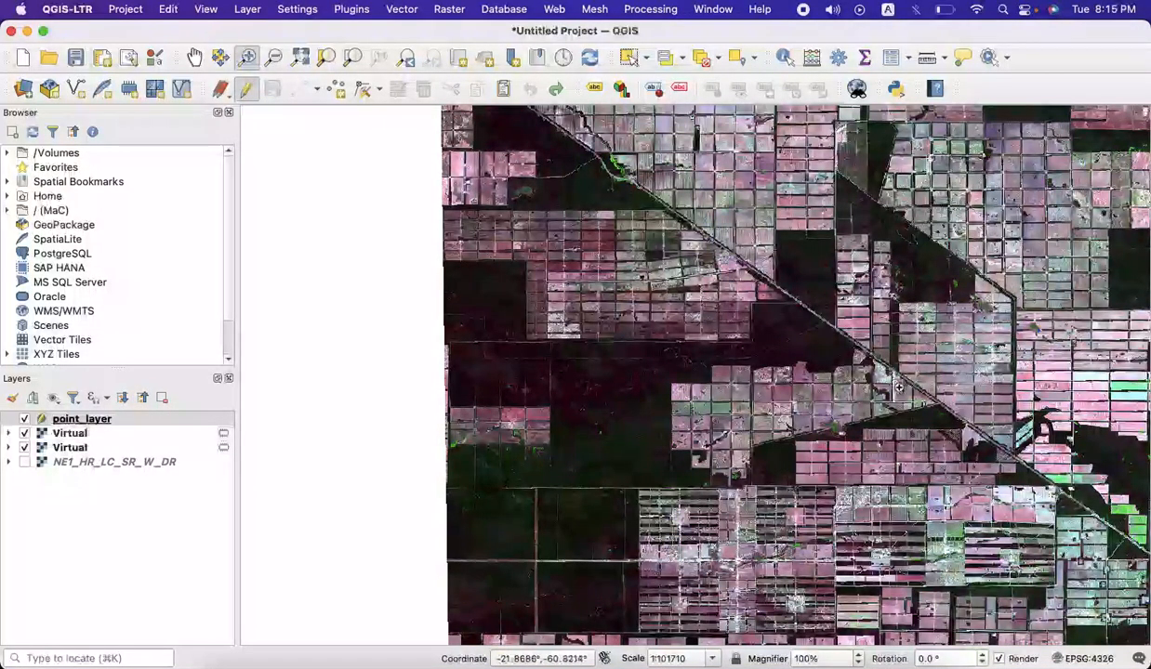
pyautogui.moveTo(898, 381); pyautogui.dragTo(637, 362)
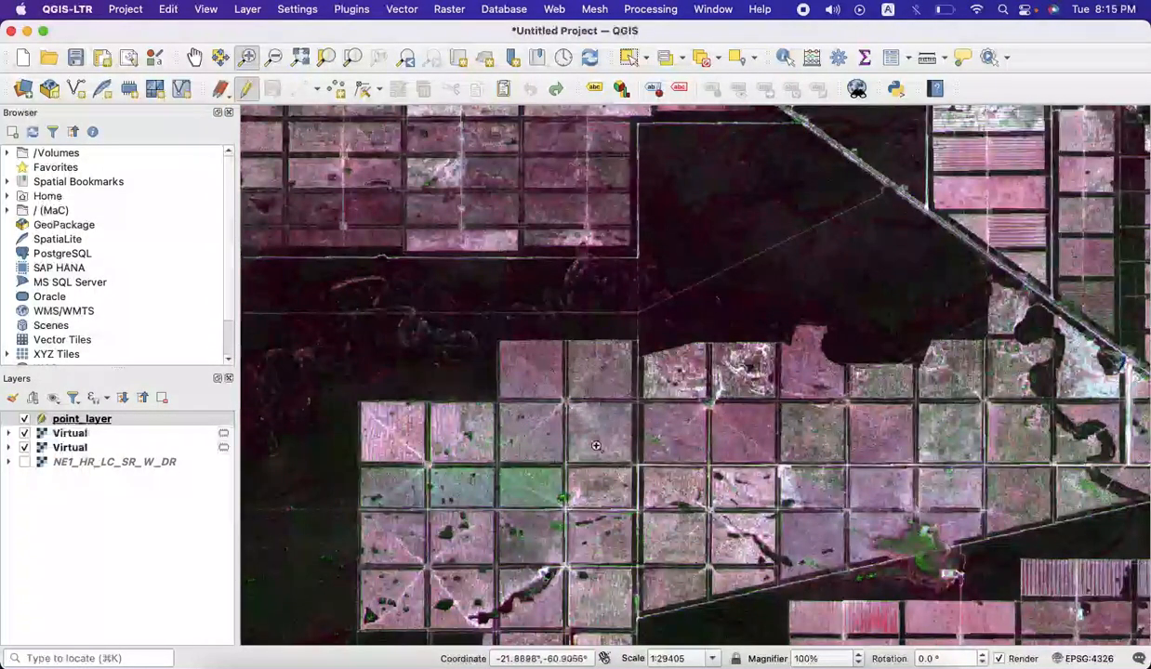
pyautogui.moveTo(1013, 290); pyautogui.dragTo(658, 482)
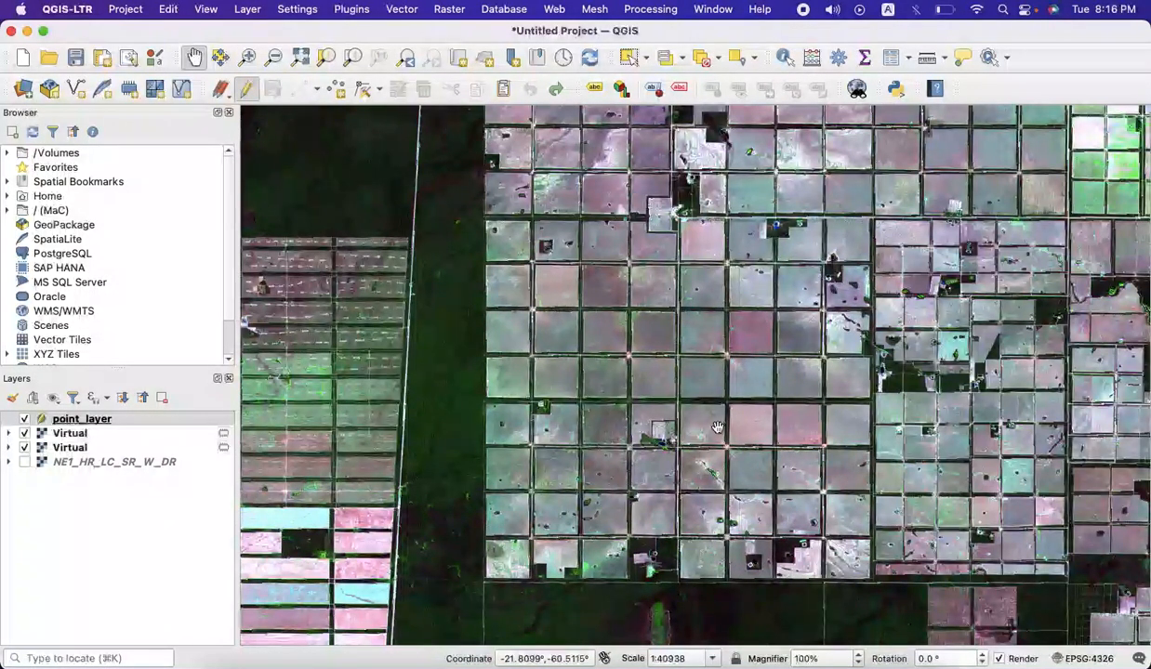
pyautogui.moveTo(870, 397); pyautogui.dragTo(634, 390)
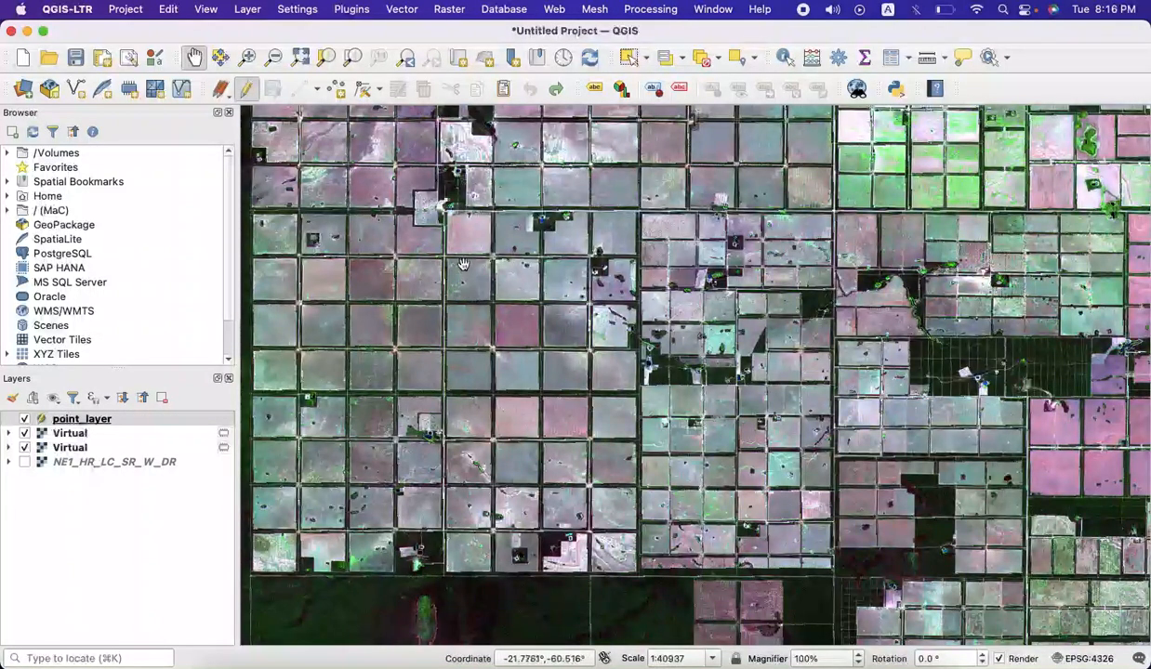
pyautogui.click(342, 96)
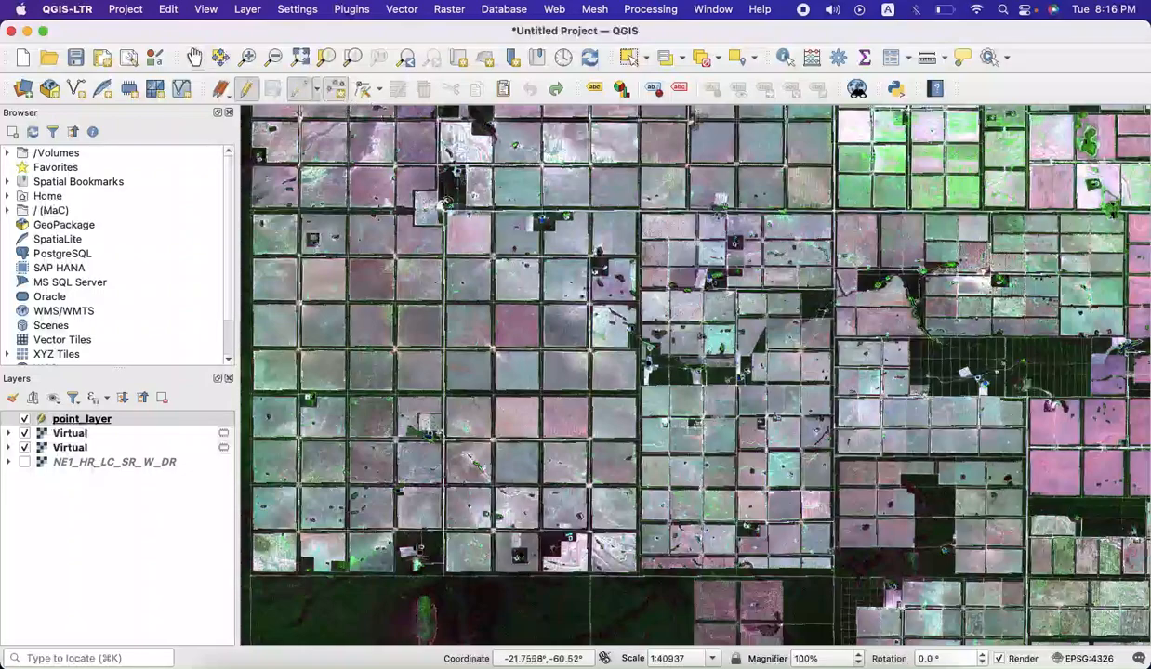
pyautogui.click(468, 277)
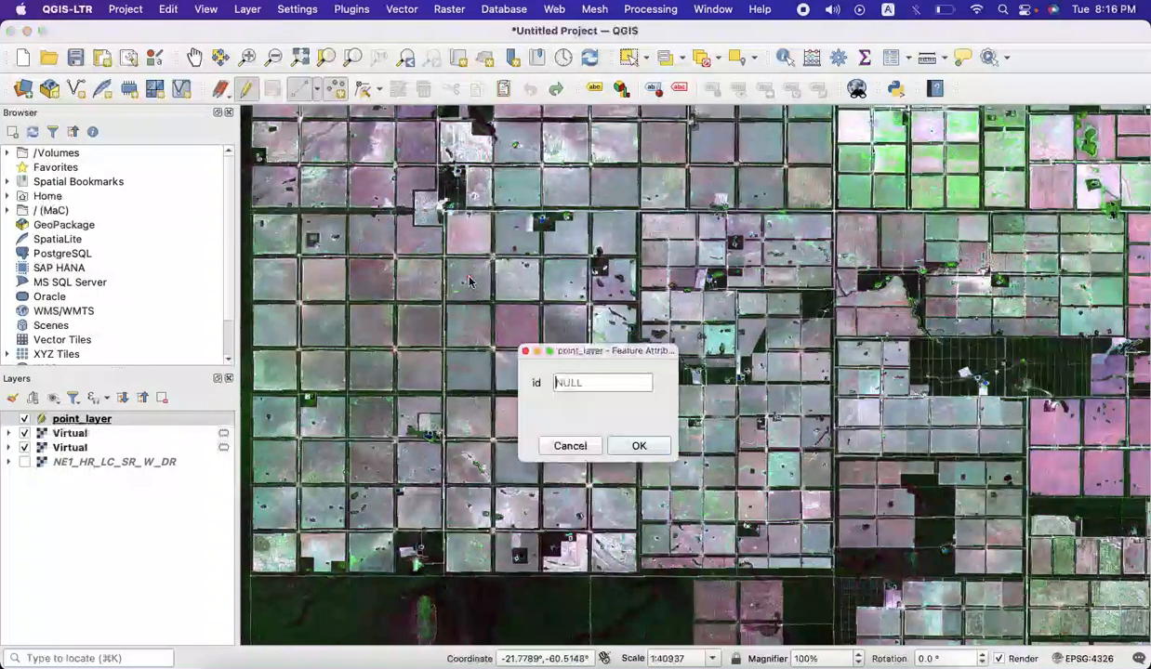
pyautogui.click(595, 383)
pyautogui.write('1')
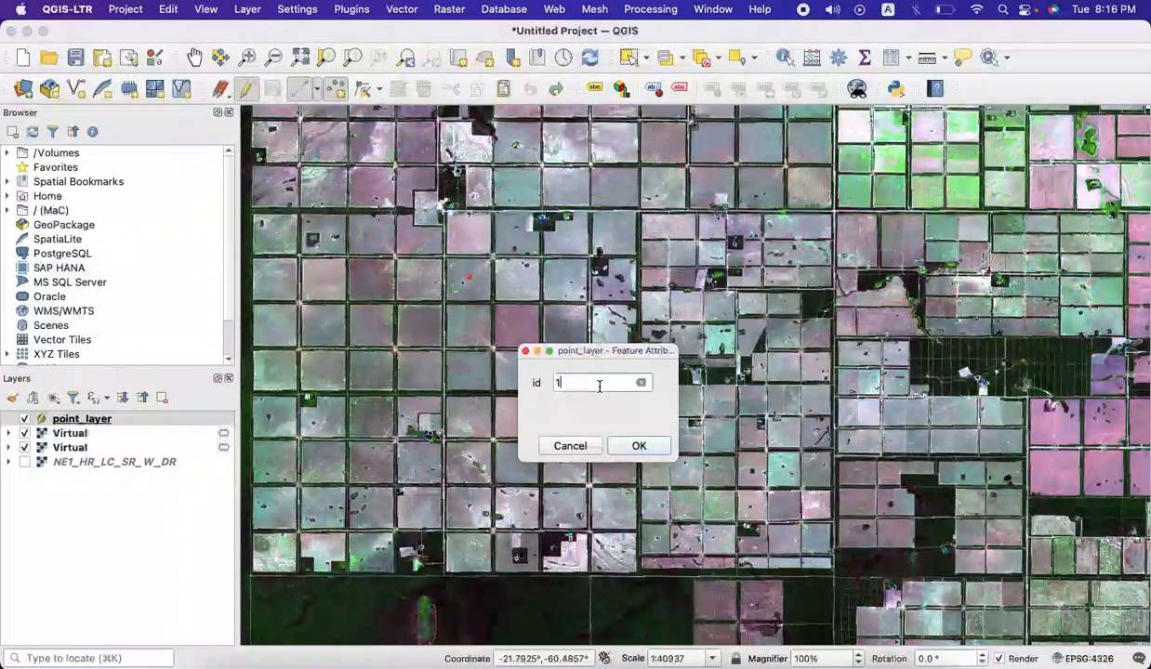
pyautogui.press('Return')
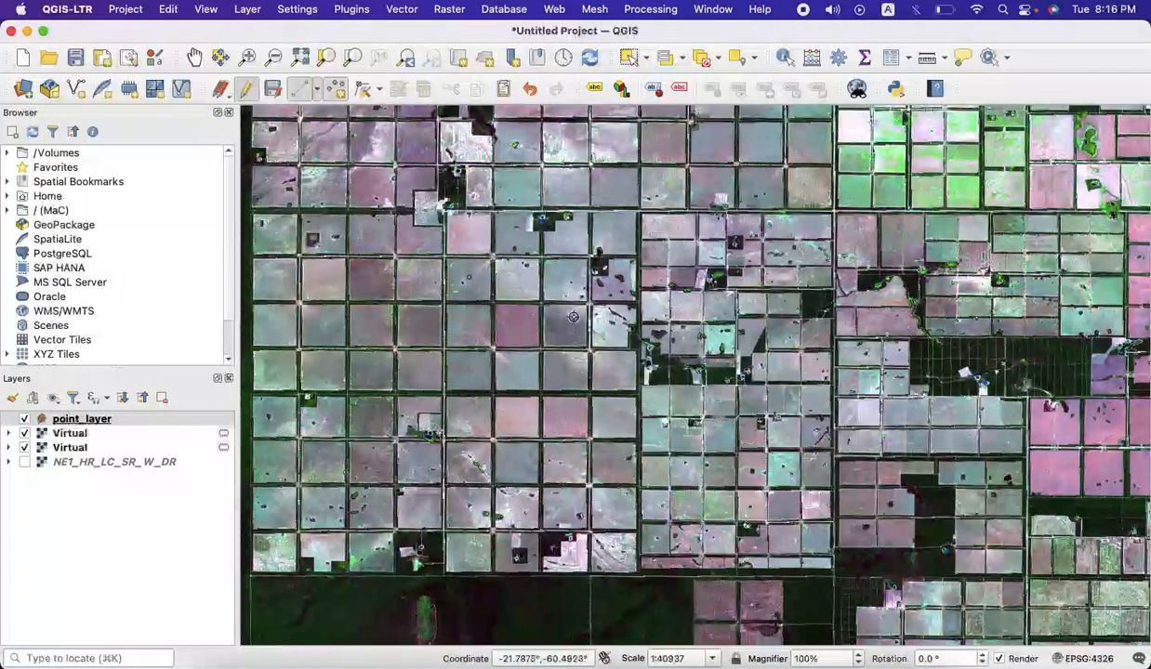
# Step: Add two more point features in the nearby fields east and southeast of the first, with ids 2 and 3
pyautogui.click(556, 276)
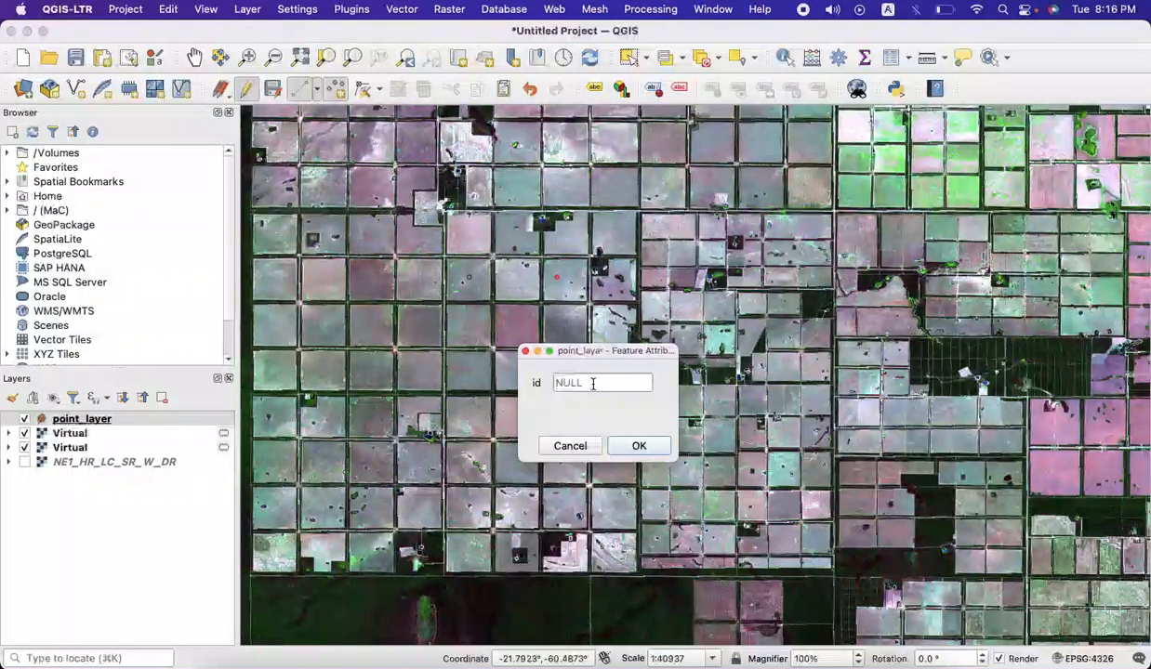
pyautogui.write('2')
pyautogui.press('Return')
pyautogui.click(528, 394)
pyautogui.write('3')
pyautogui.press('Return')
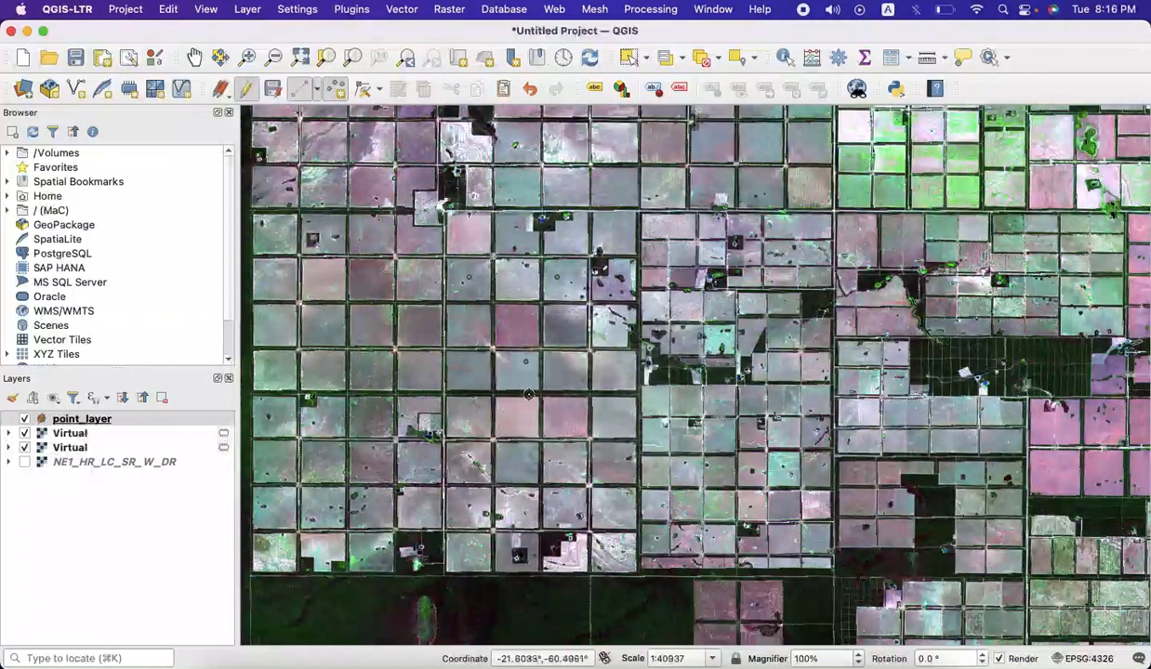
# Step: Add point features with ids 4 and 5 in the fields south of the first point, and save the edits to point_layer while ending editing
pyautogui.click(473, 414)
pyautogui.write('4')
pyautogui.press('Return')
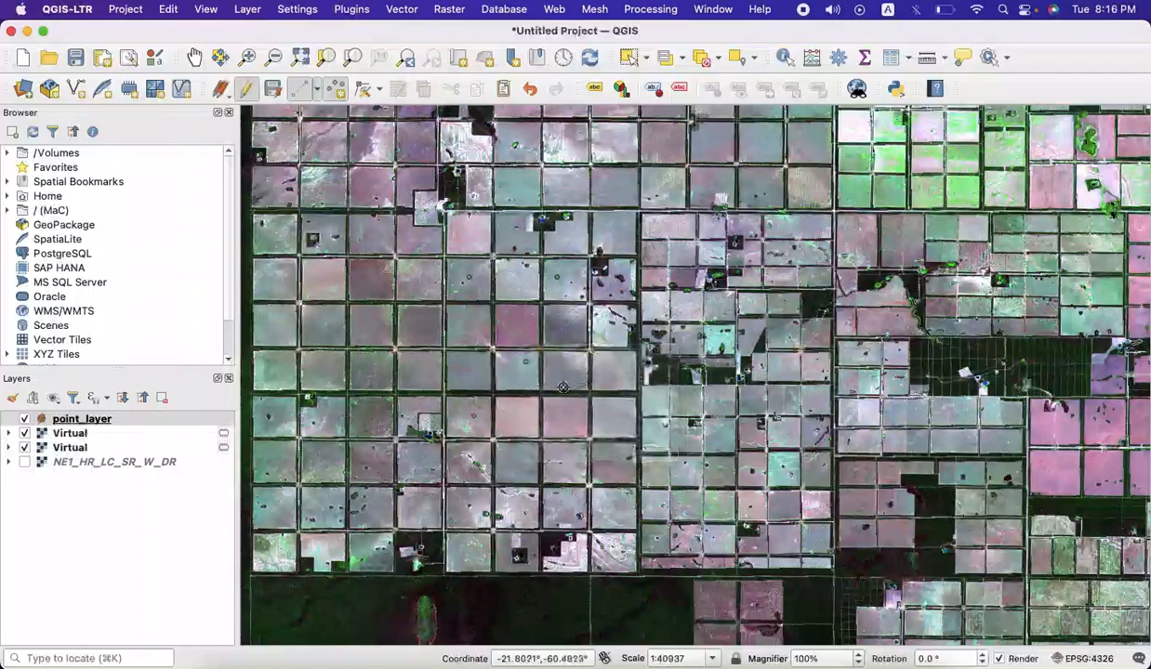
pyautogui.click(464, 381)
pyautogui.write('5')
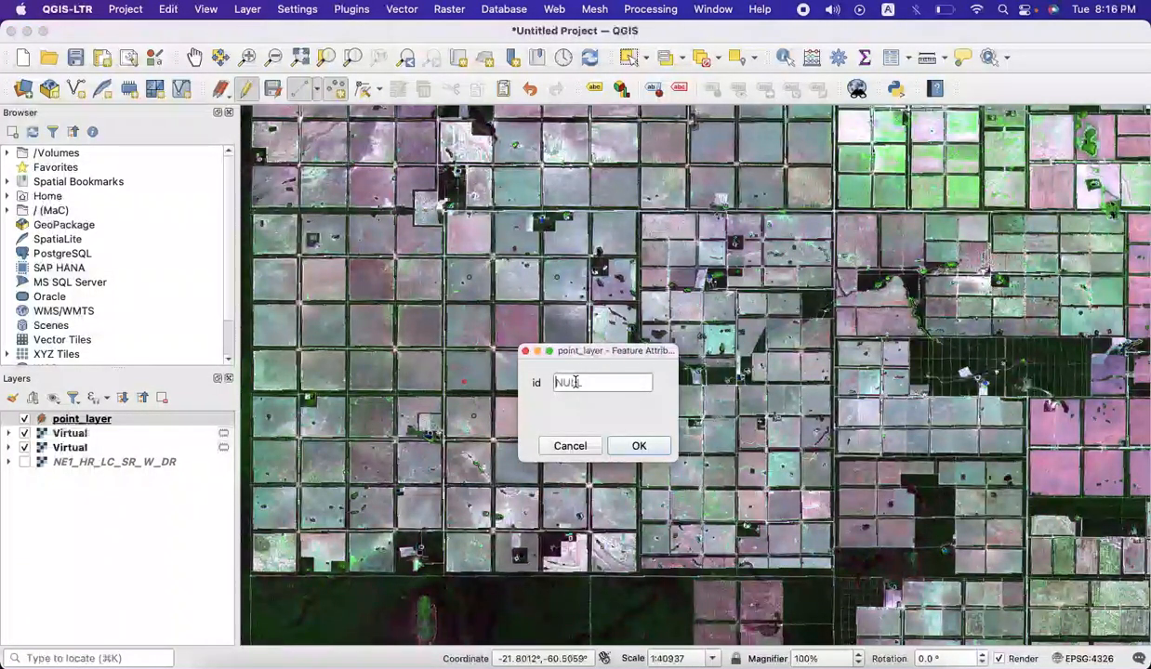
pyautogui.click(636, 445)
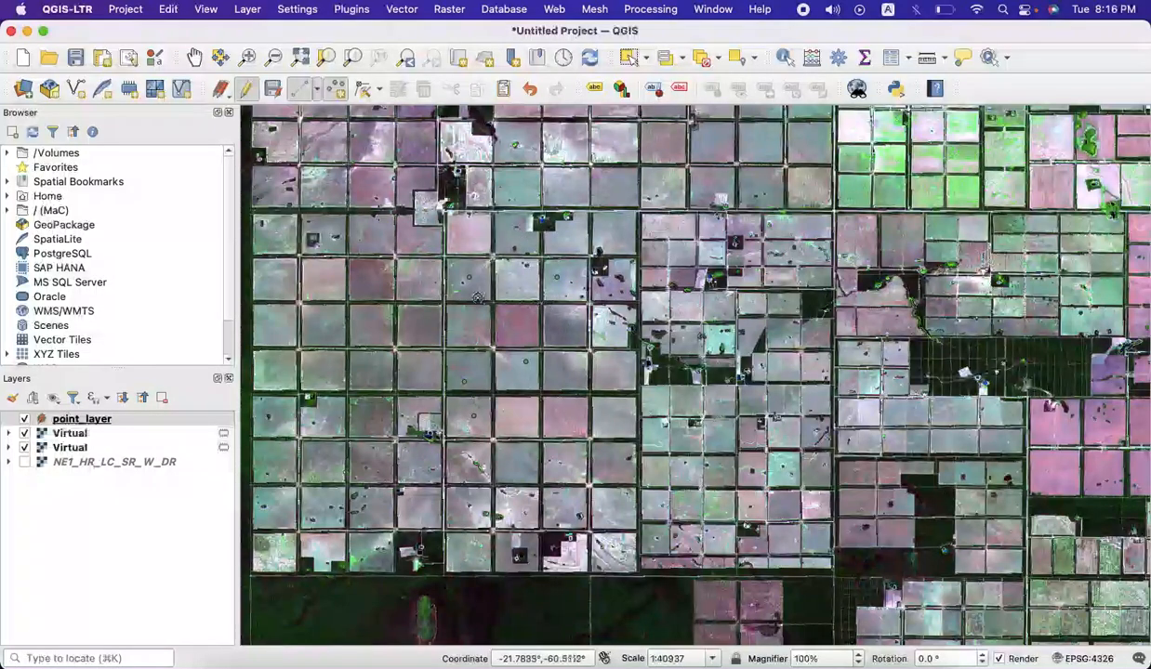
pyautogui.click(247, 90)
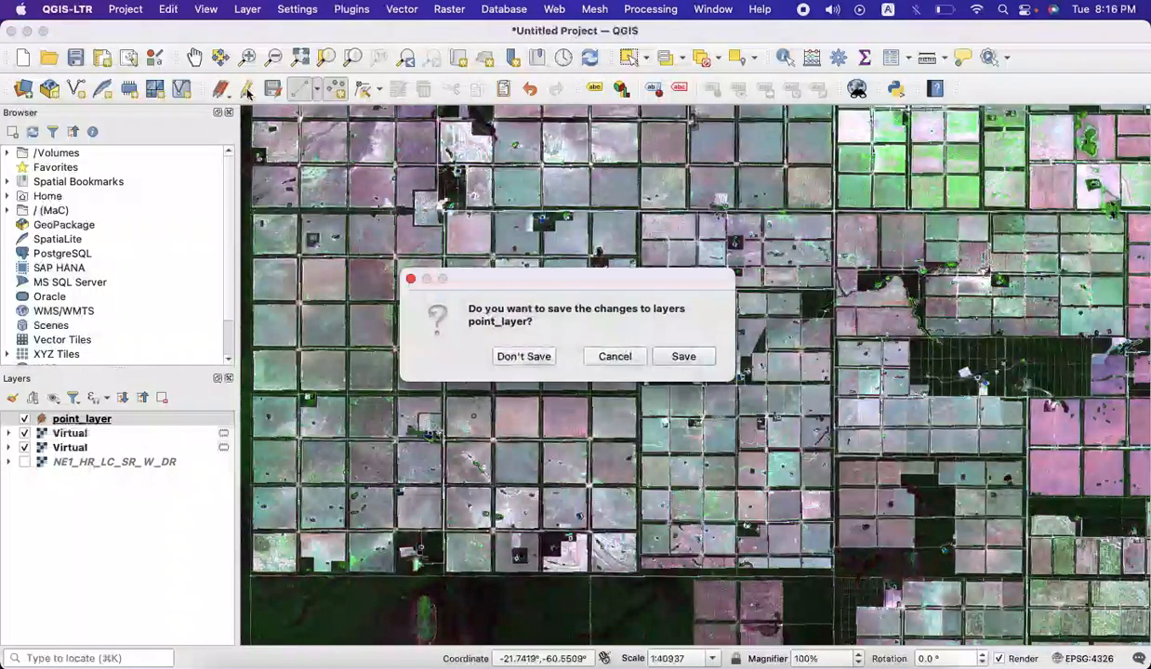
pyautogui.click(683, 357)
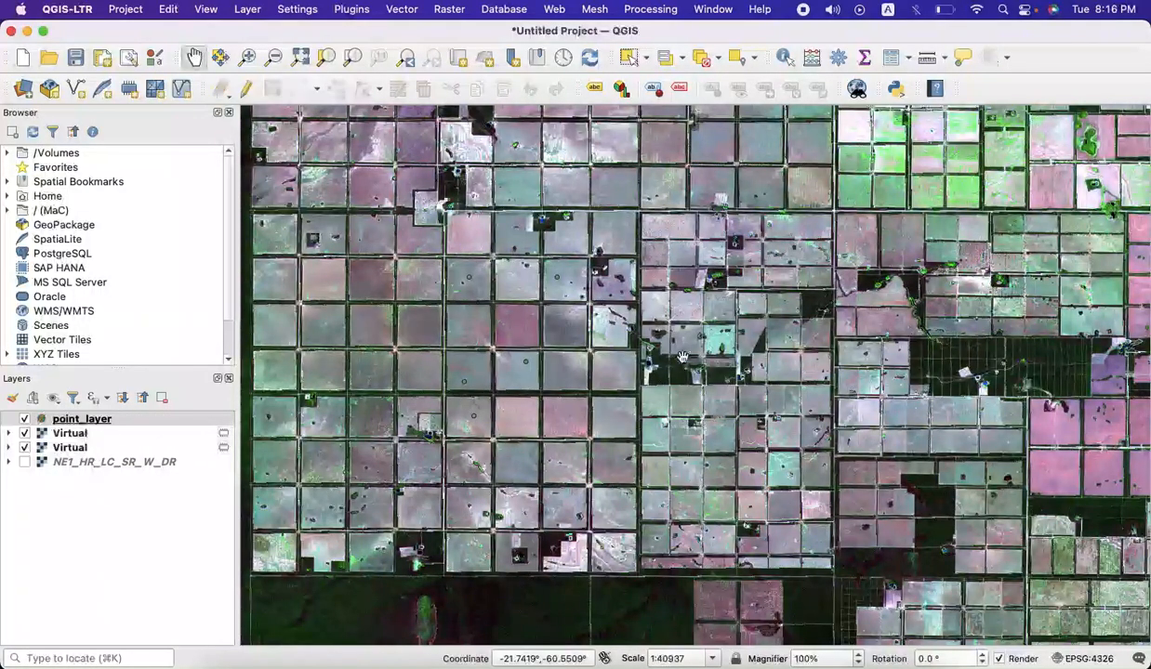
# Step: Set the marker color of point_layer to the standard red in its symbology
pyautogui.rightClick(78, 420)
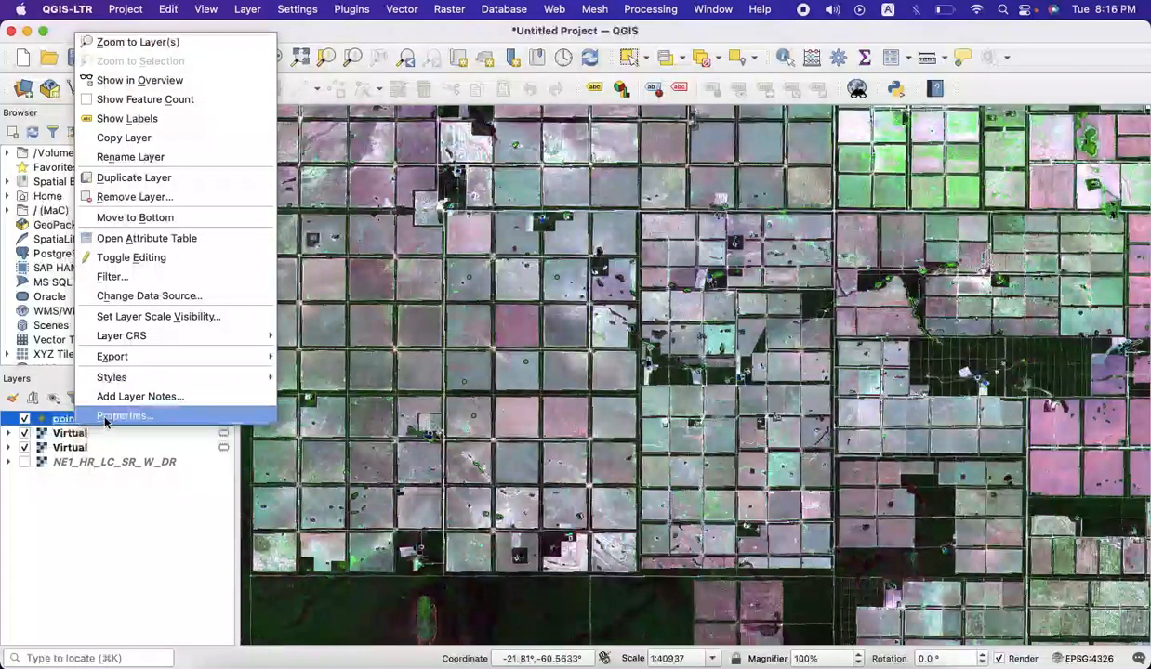
pyautogui.click(120, 415)
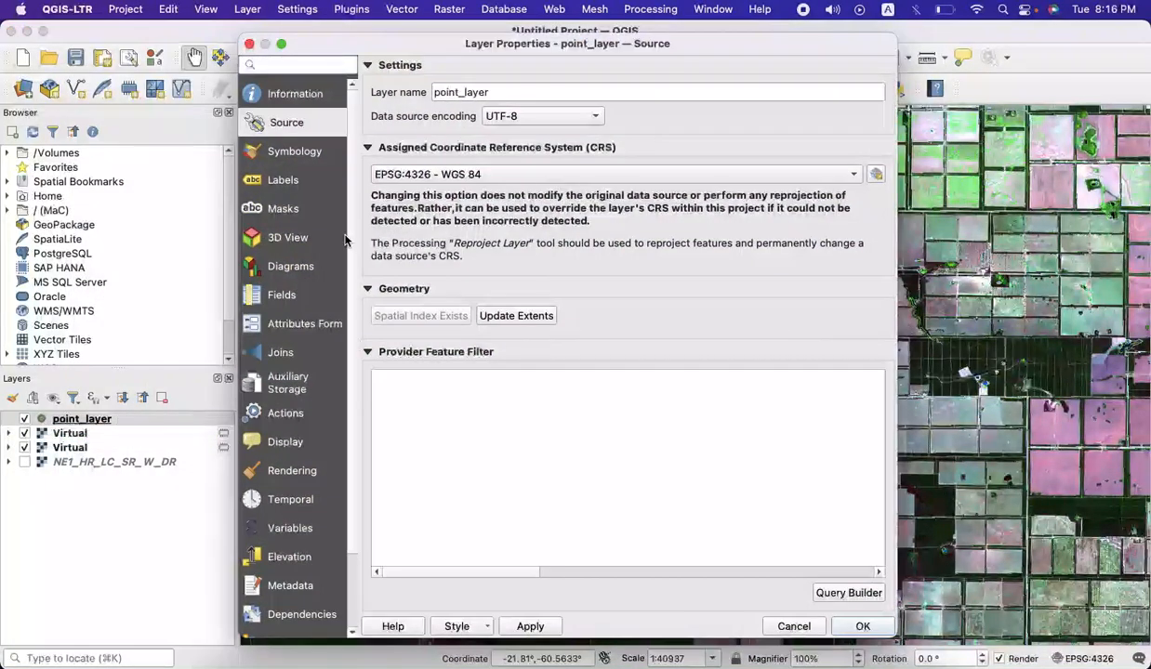
pyautogui.click(292, 158)
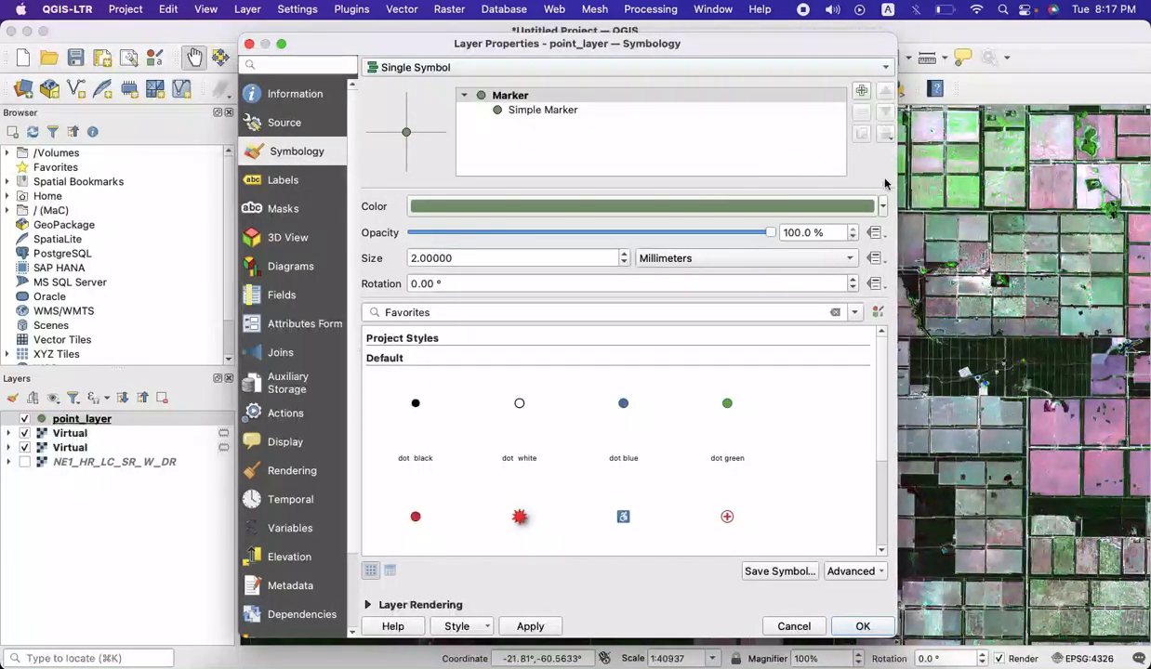
pyautogui.click(882, 208)
pyautogui.moveTo(488, 311)
pyautogui.mouseDown()
pyautogui.moveTo(490, 284)
pyautogui.moveTo(545, 300)
pyautogui.moveTo(499, 325)
pyautogui.mouseUp()
pyautogui.moveTo(472, 328)
pyautogui.mouseDown()
pyautogui.moveTo(451, 307)
pyautogui.moveTo(442, 231)
pyautogui.moveTo(556, 296)
pyautogui.mouseUp()
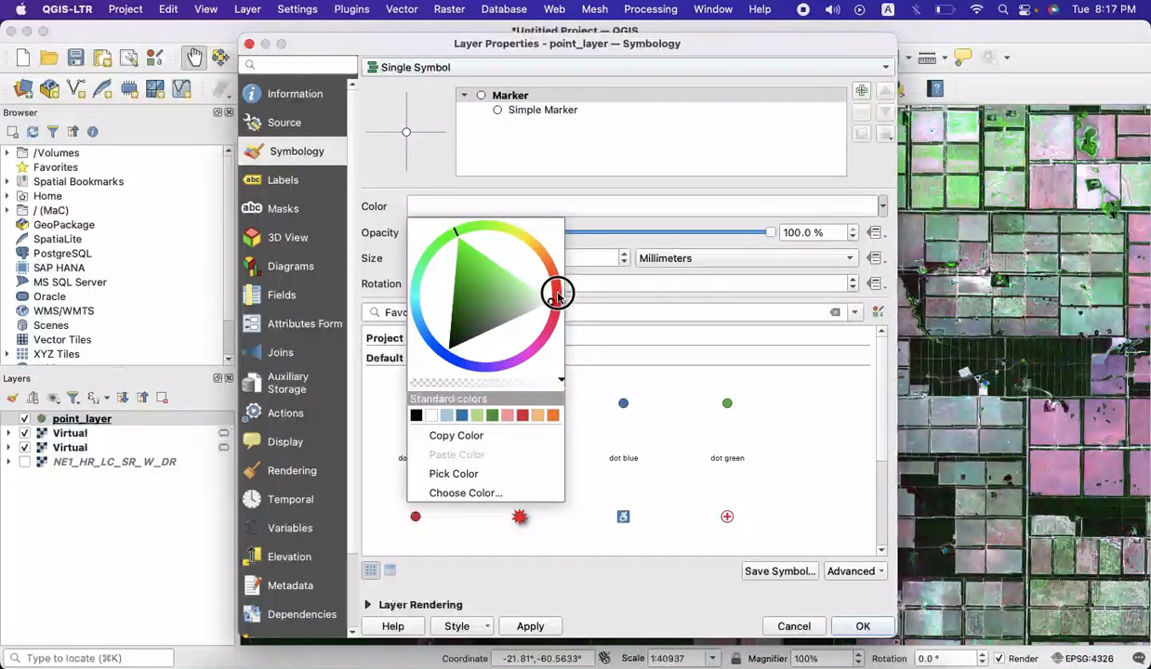
pyautogui.click(522, 415)
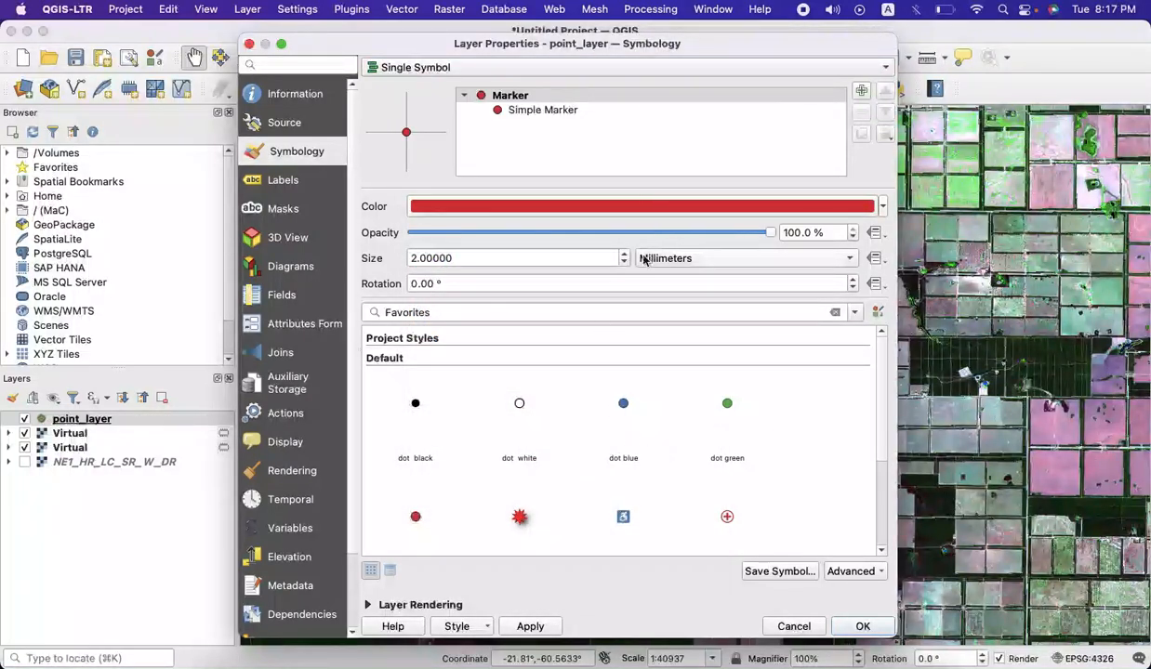
pyautogui.click(862, 627)
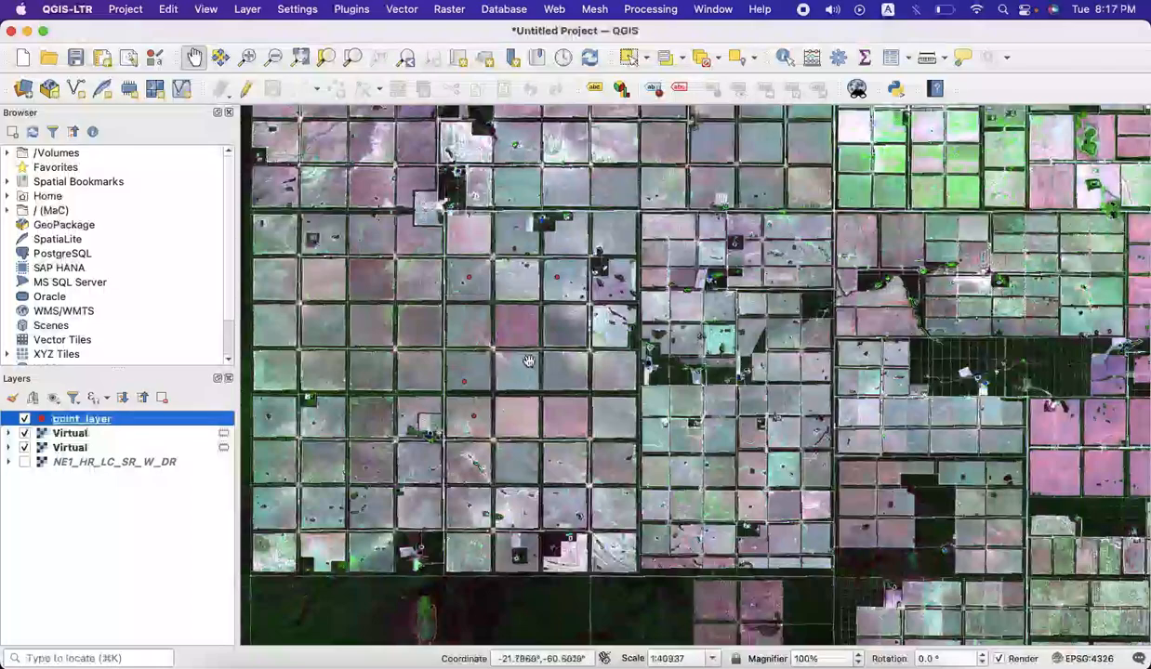
# Step: Re-enable editing of point_layer and try to add a point at the road crossing northwest of the existing points
pyautogui.click(247, 58)
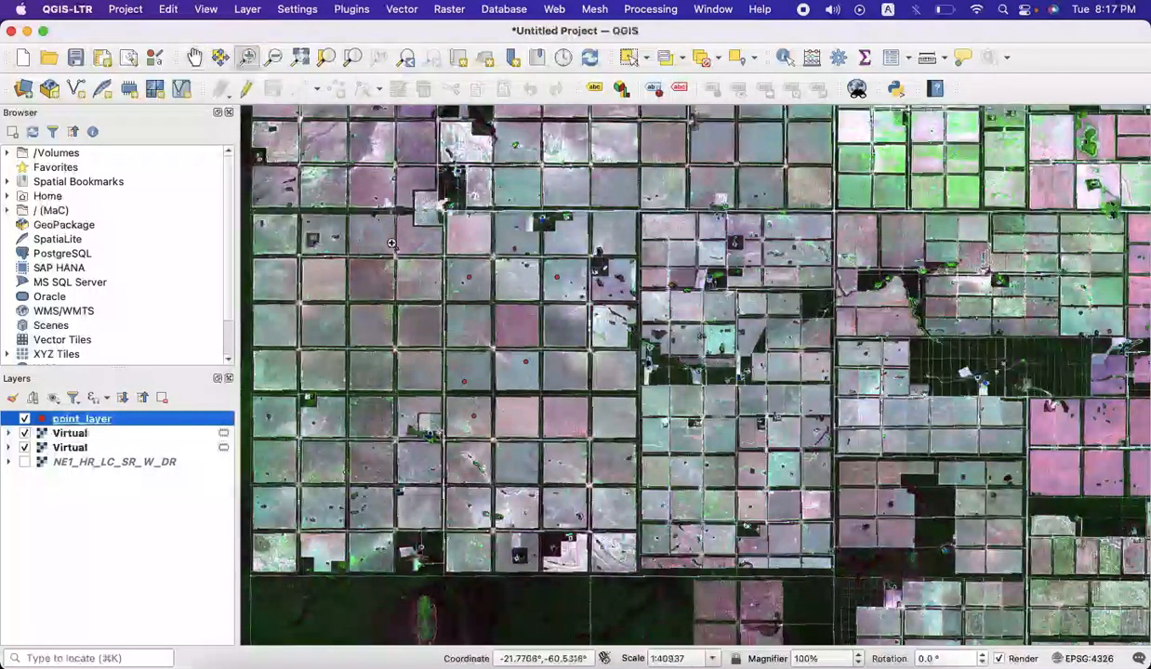
pyautogui.moveTo(398, 215); pyautogui.dragTo(712, 462)
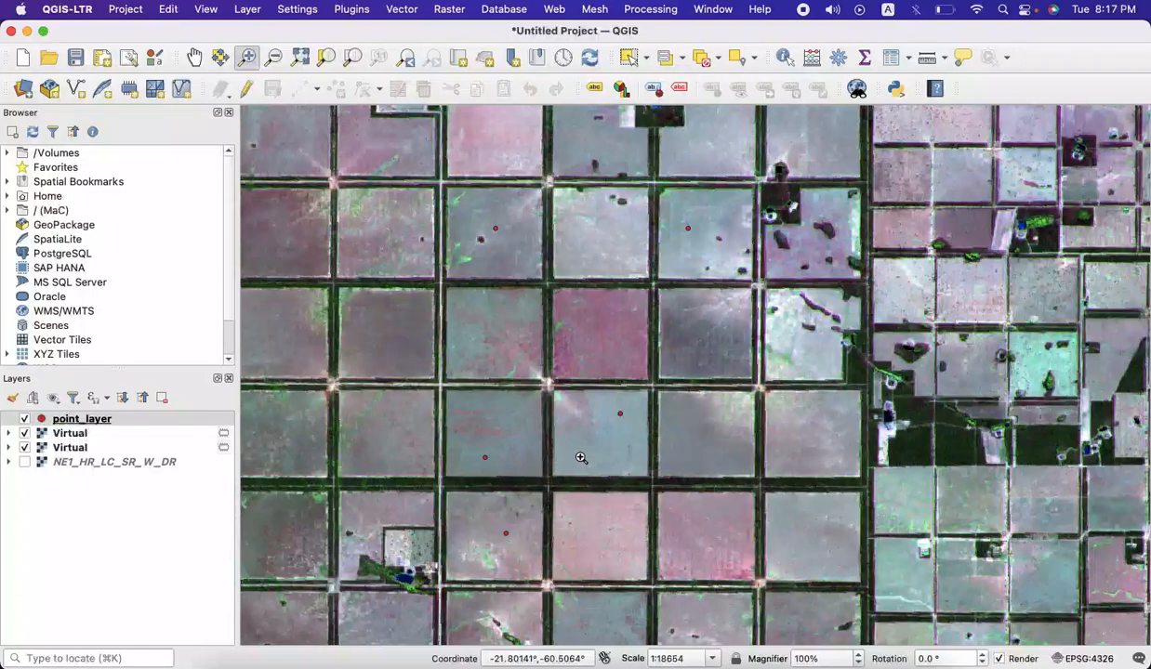
pyautogui.click(246, 90)
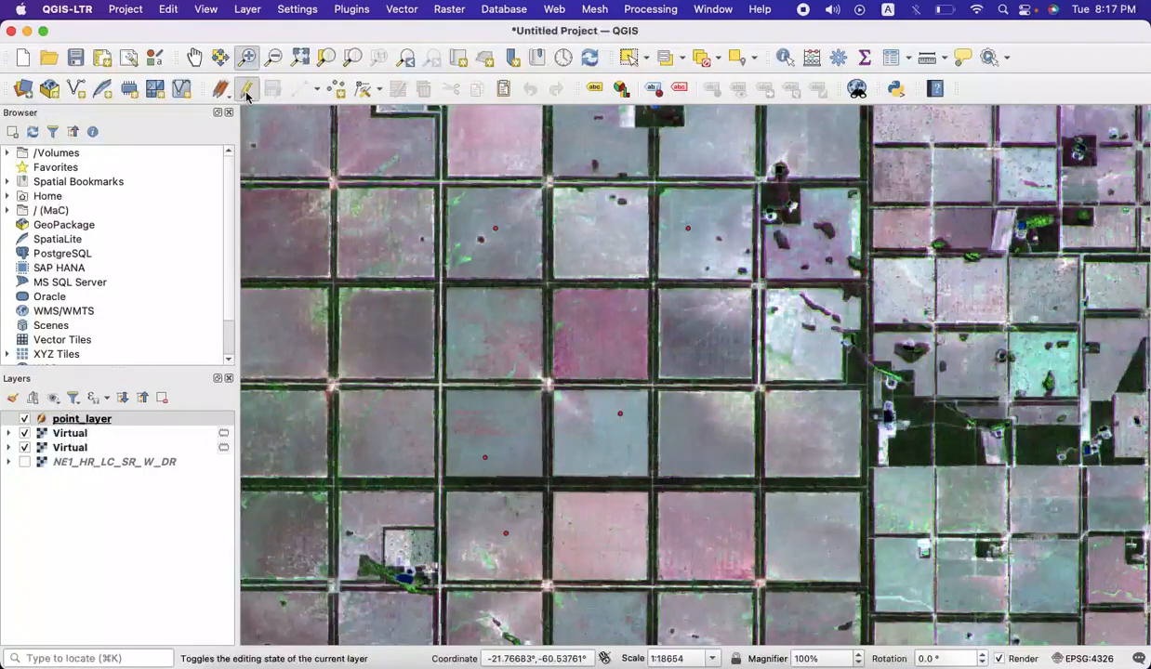
pyautogui.click(337, 89)
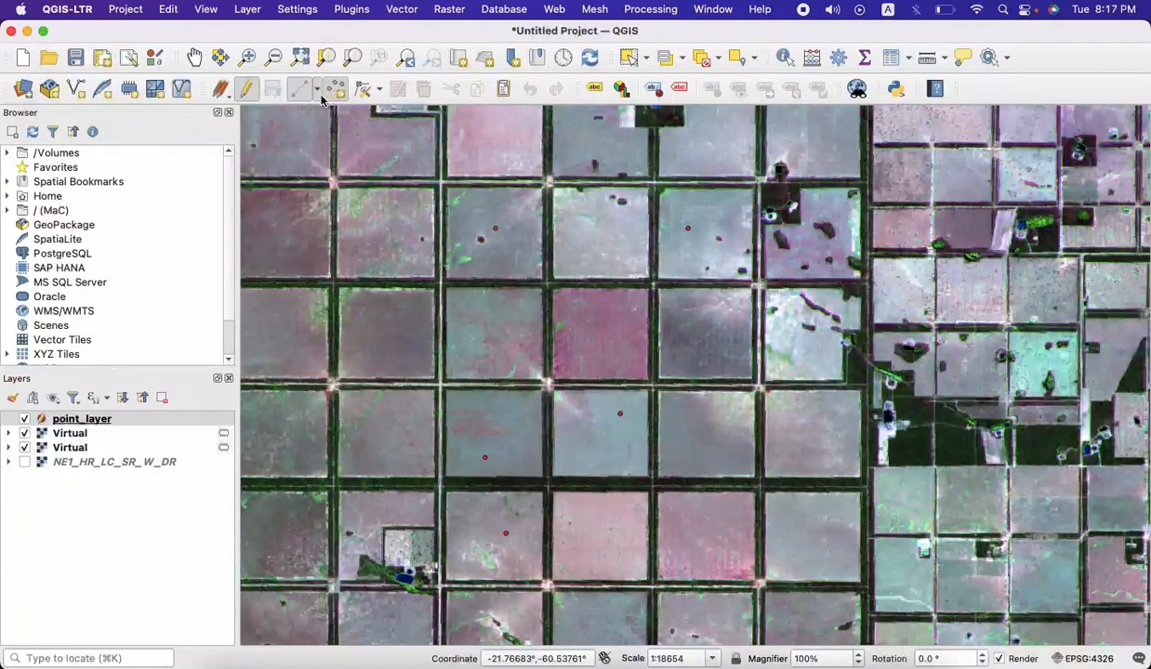
pyautogui.click(316, 92)
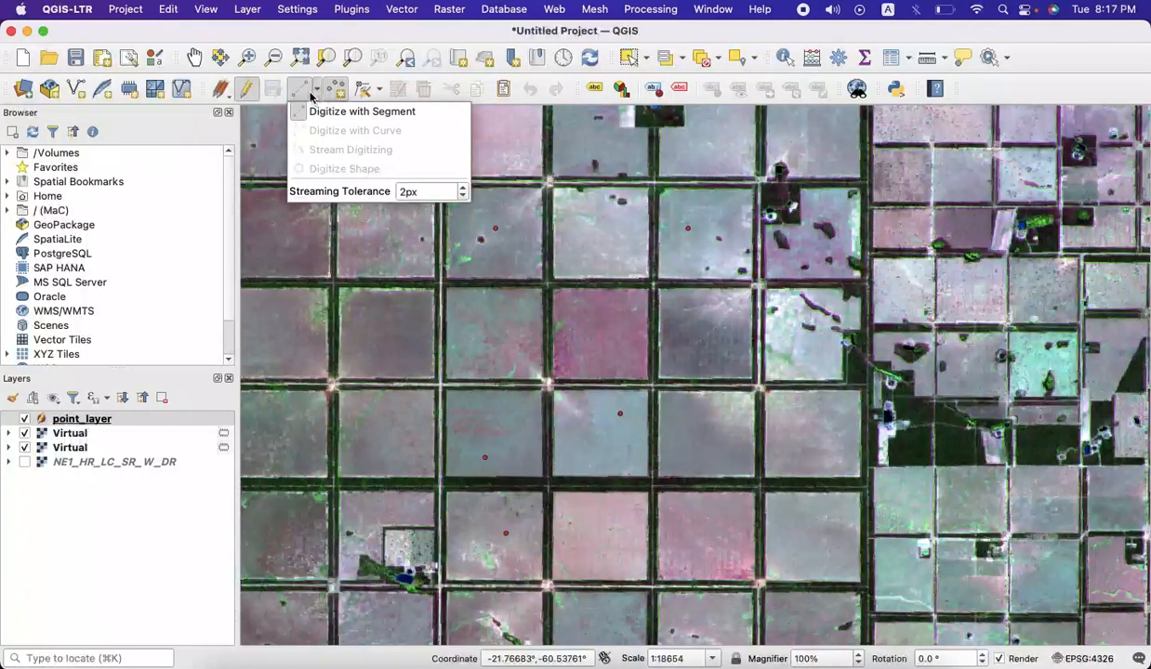
pyautogui.click(300, 92)
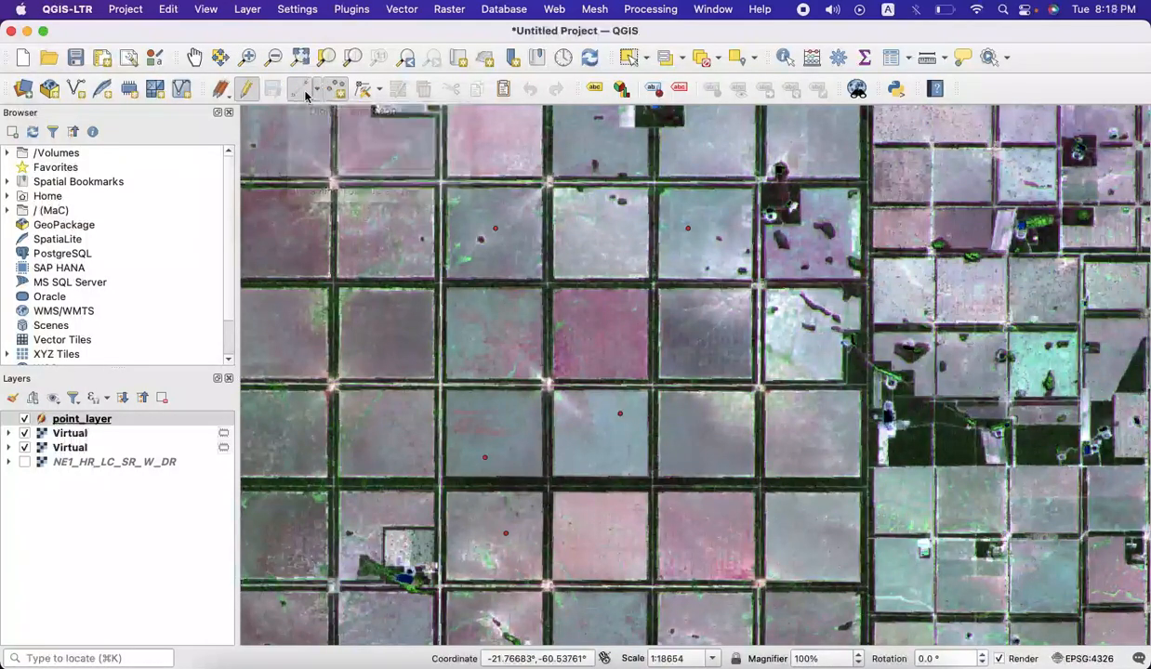
pyautogui.click(334, 178)
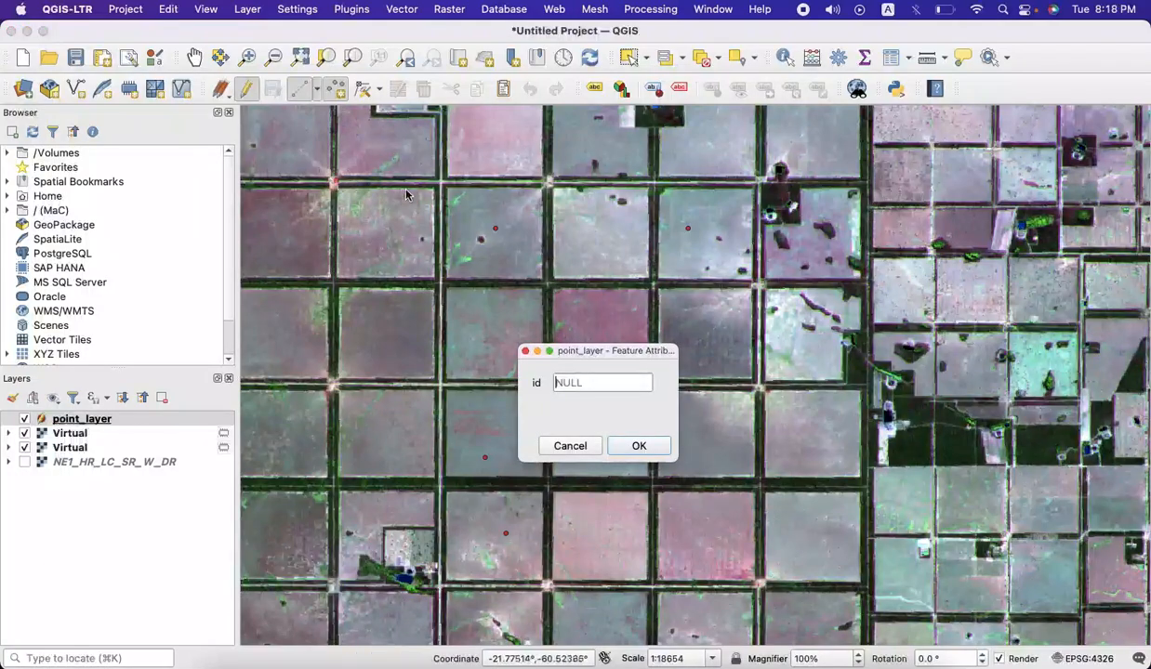
pyautogui.click(586, 447)
# Step: Check the available vertex tool options and end the editing session of point_layer
pyautogui.click(380, 90)
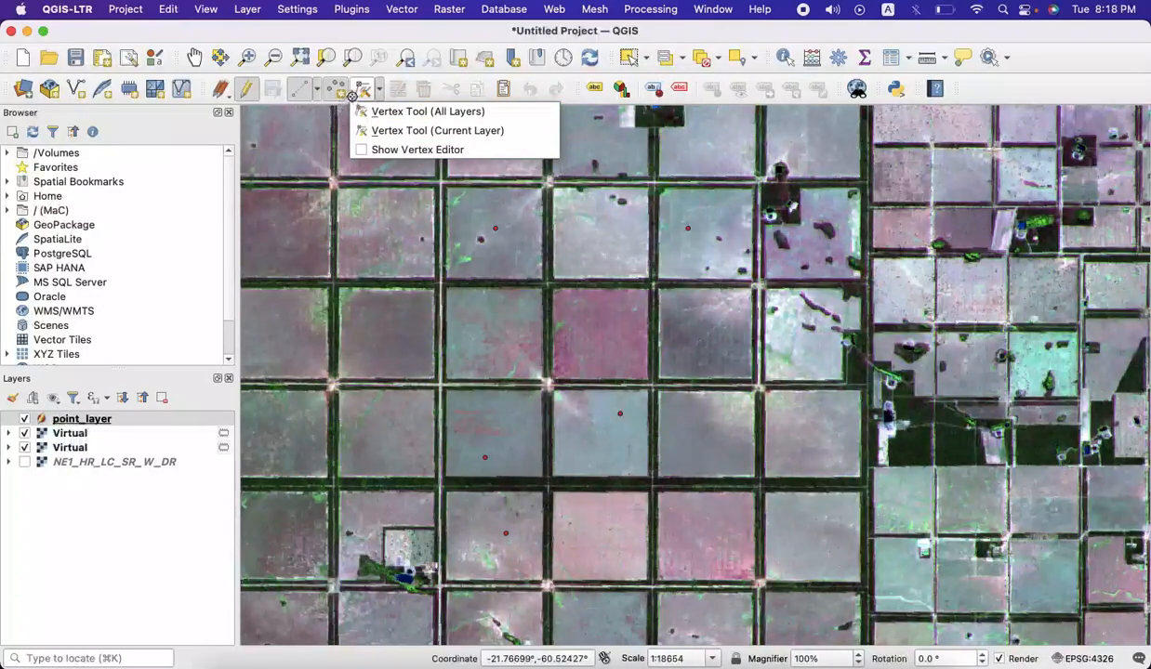
pyautogui.click(250, 88)
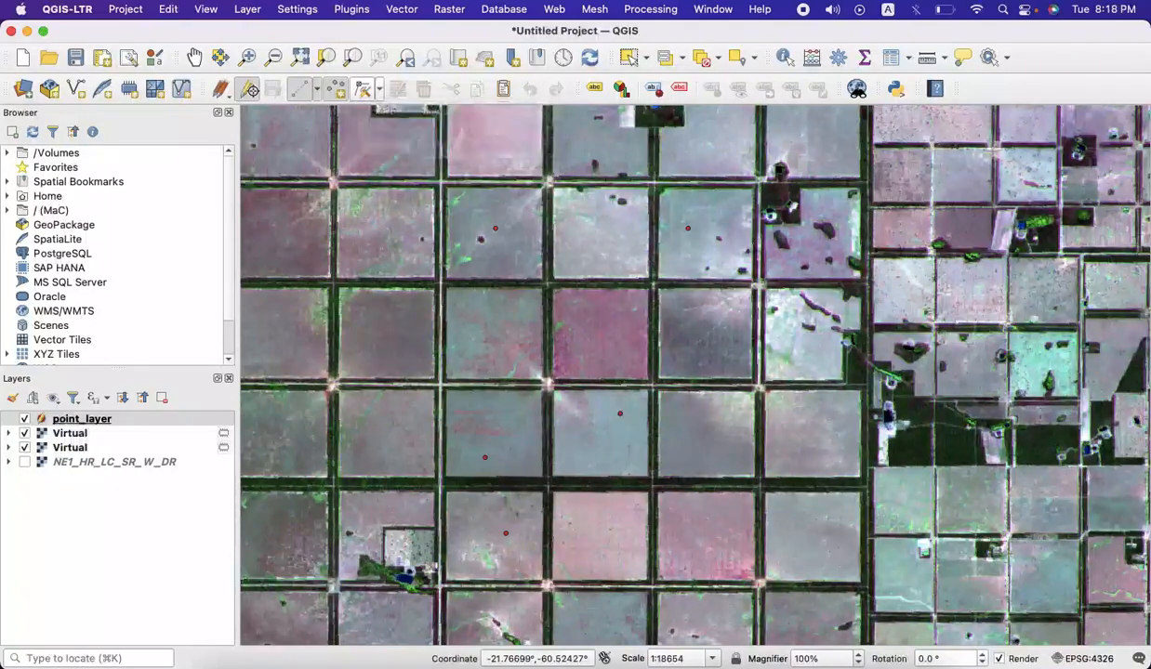
pyautogui.click(250, 88)
pyautogui.click(246, 57)
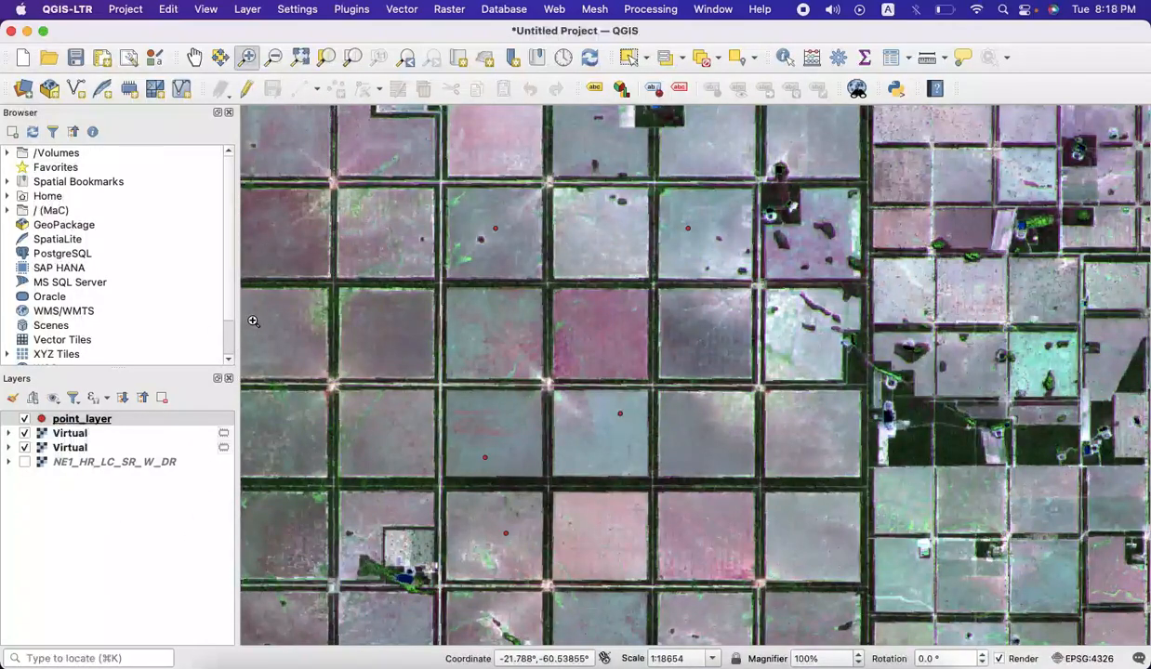
# Step: Remove point_layer from the project
pyautogui.rightClick(84, 420)
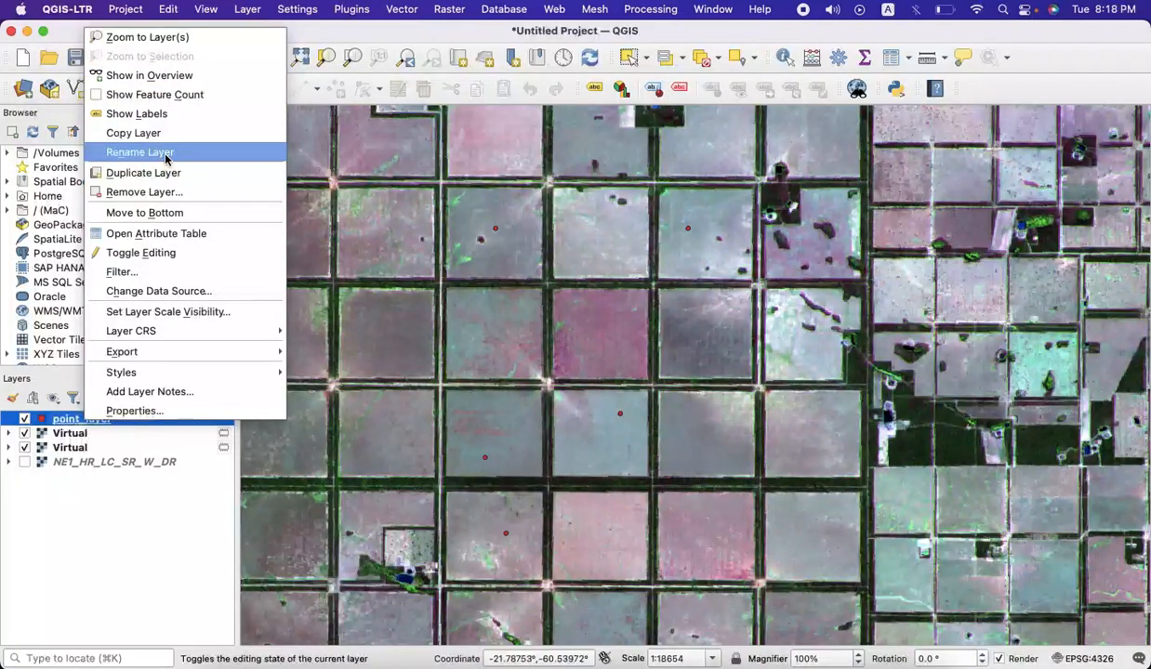
pyautogui.click(159, 193)
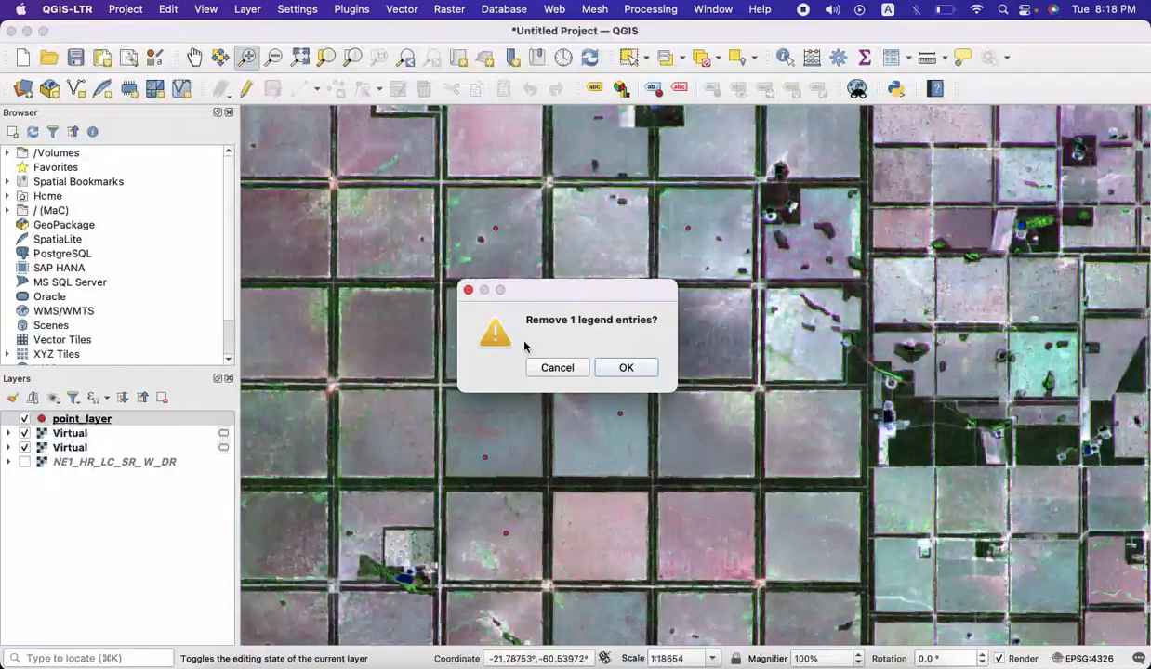
pyautogui.click(625, 368)
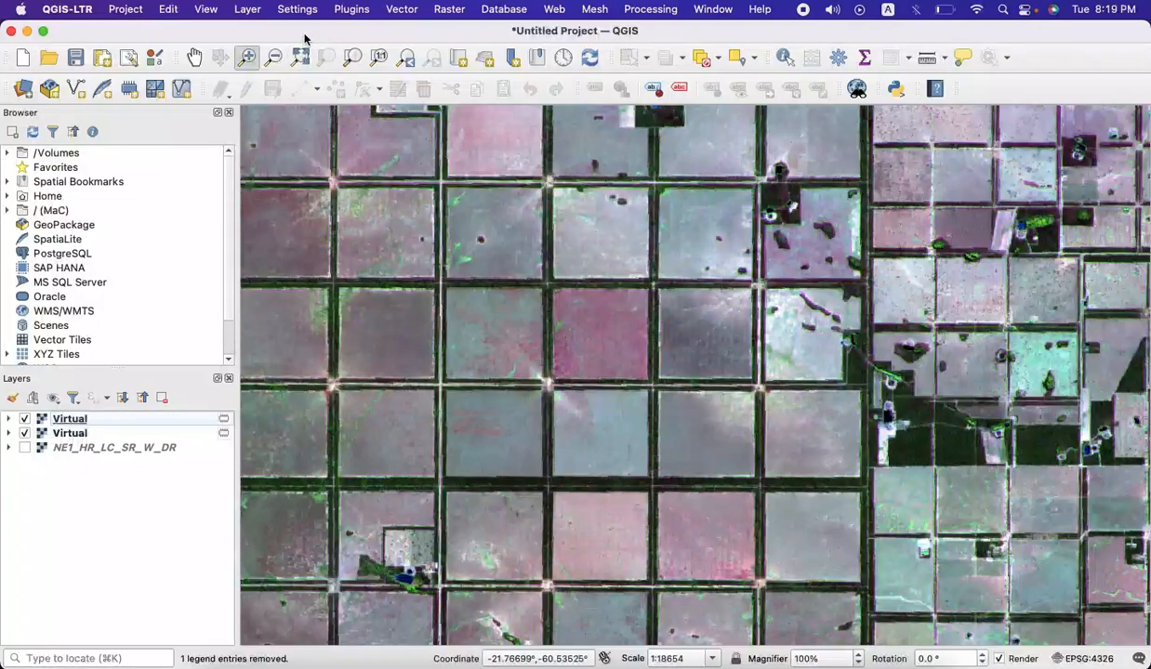
# Step: Load point_layer.shp from the Downloads folder back into the project as a vector layer, replacing the previously entered source dataset
pyautogui.click(252, 11)
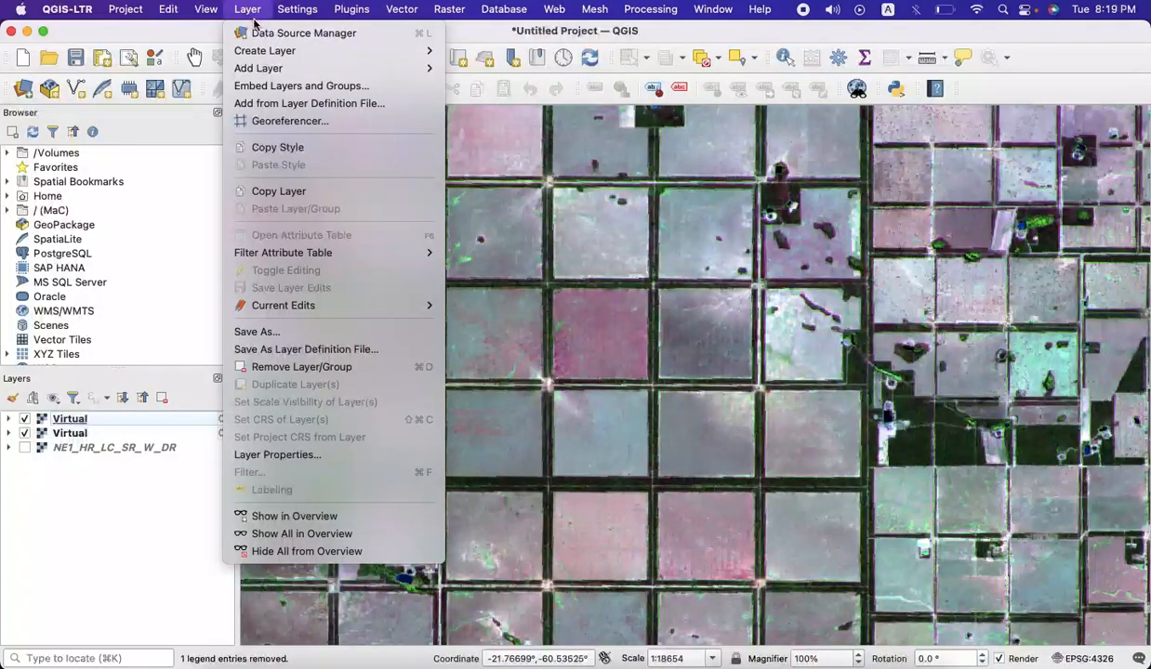
pyautogui.moveTo(265, 72)
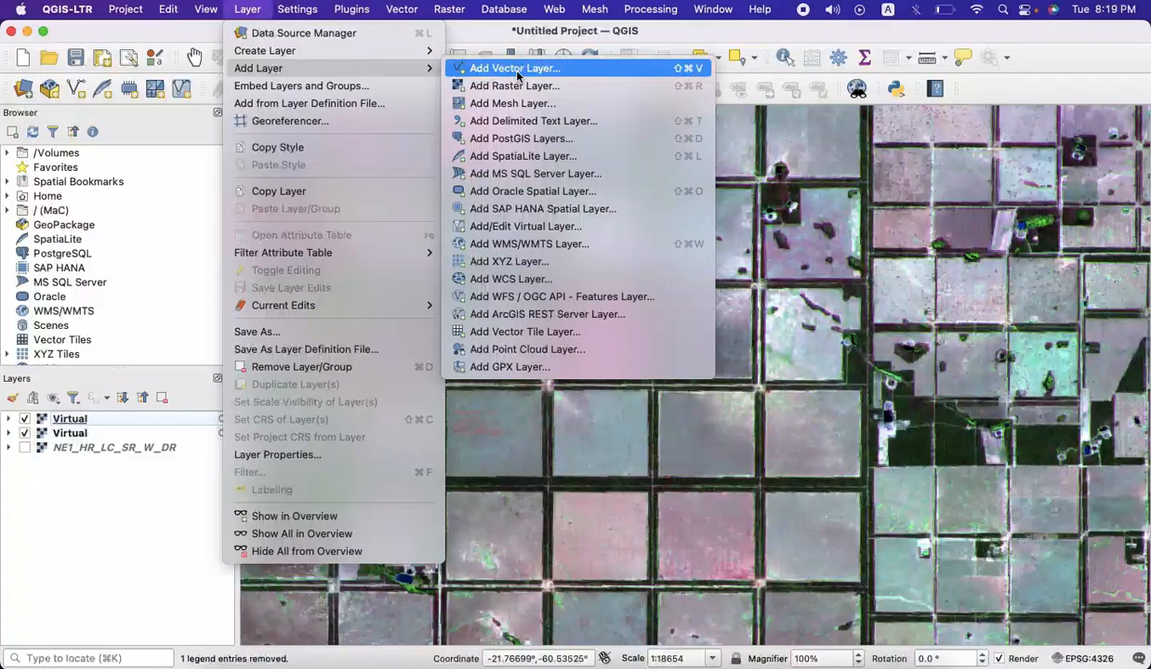
pyautogui.click(515, 69)
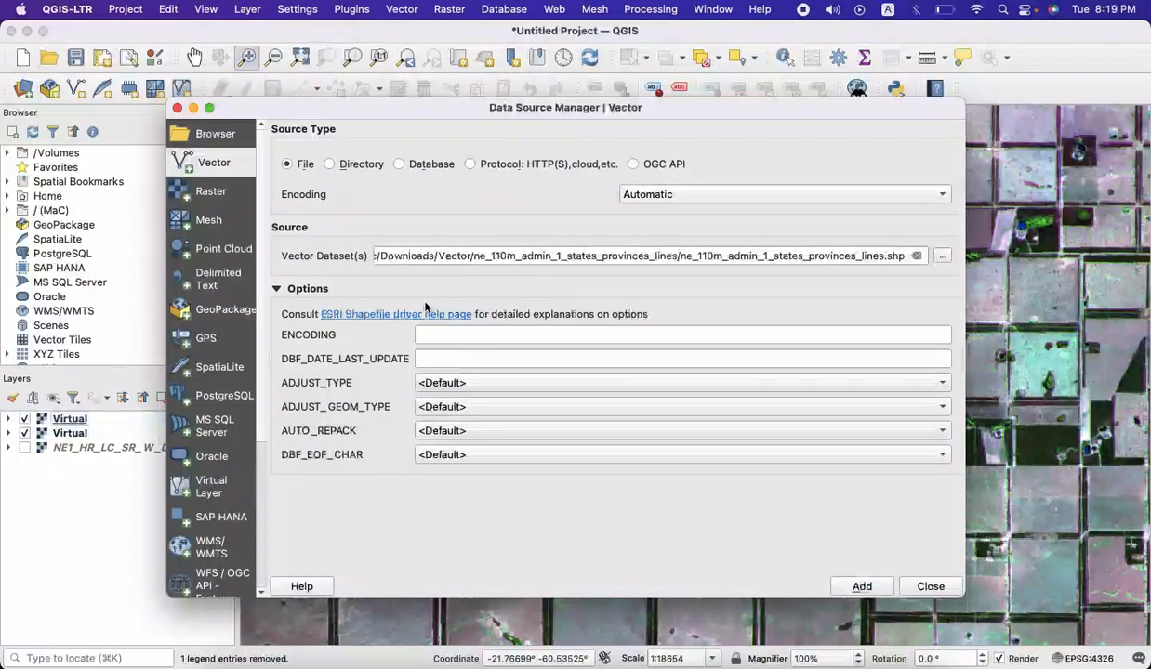
pyautogui.click(917, 255)
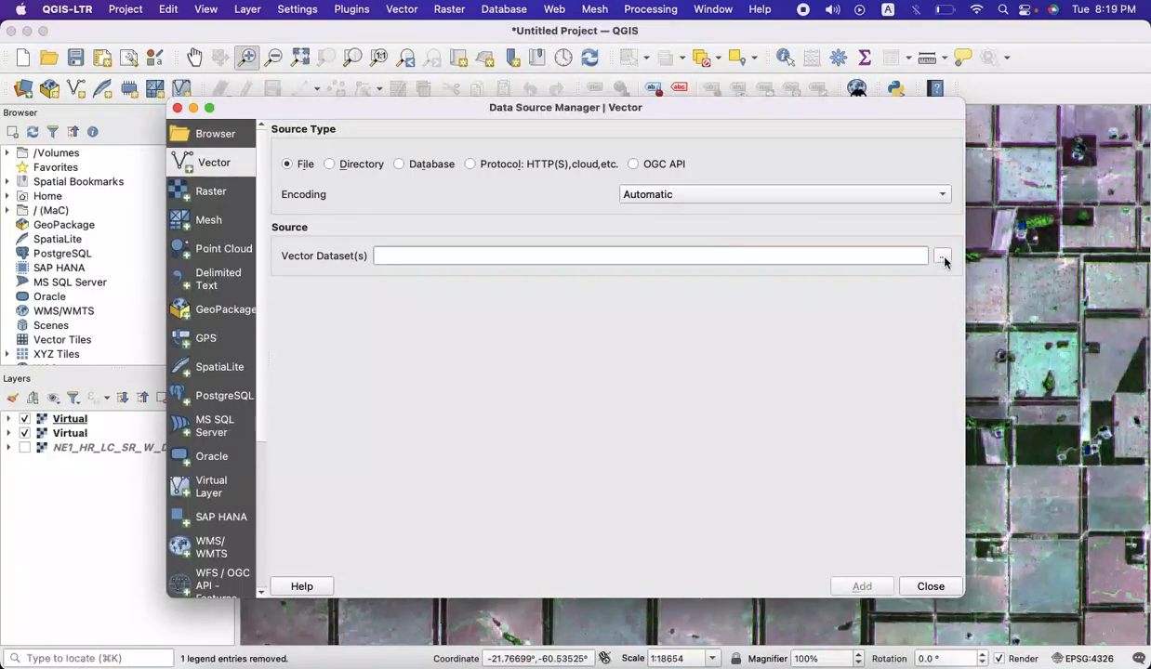
pyautogui.click(943, 259)
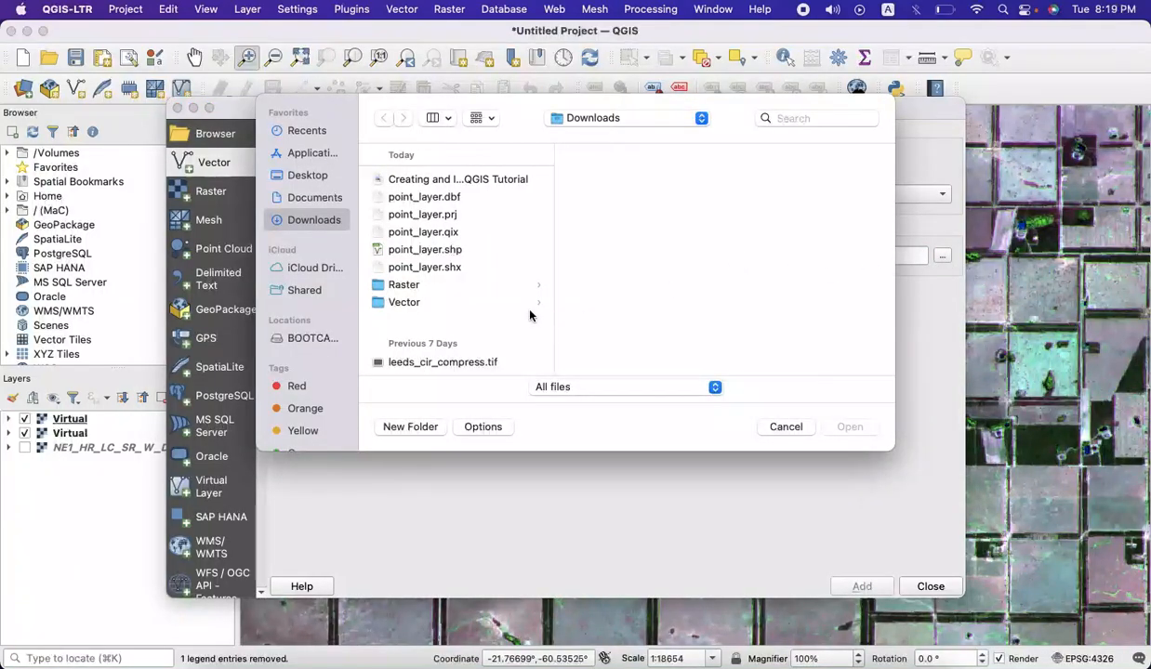
pyautogui.click(413, 249)
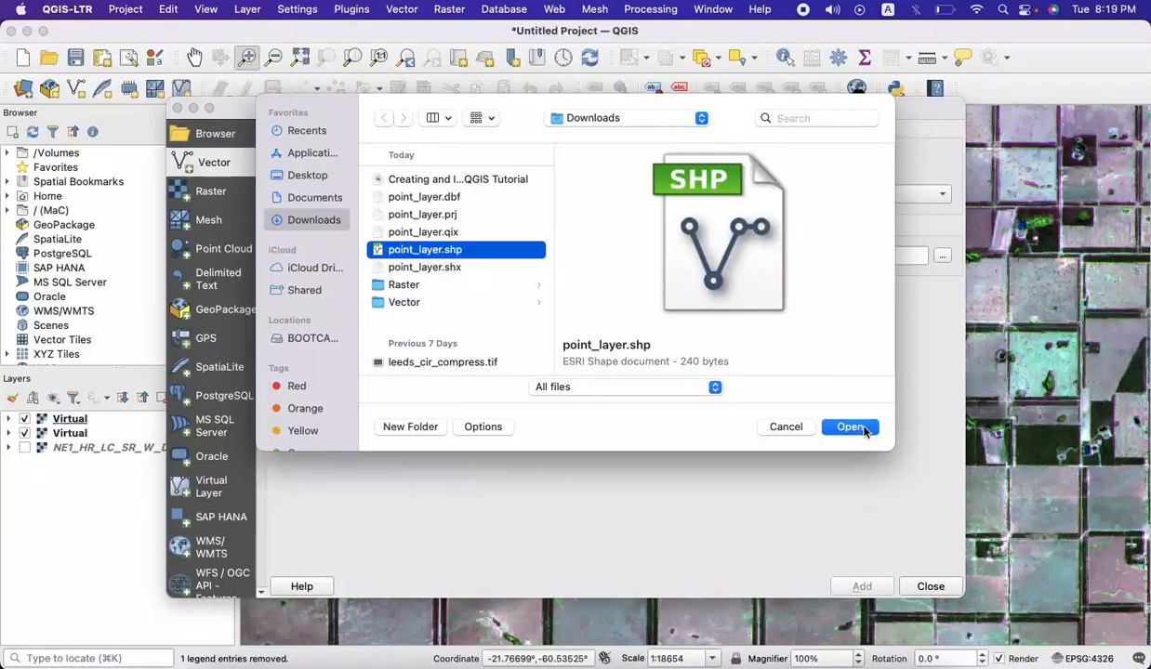
pyautogui.click(863, 428)
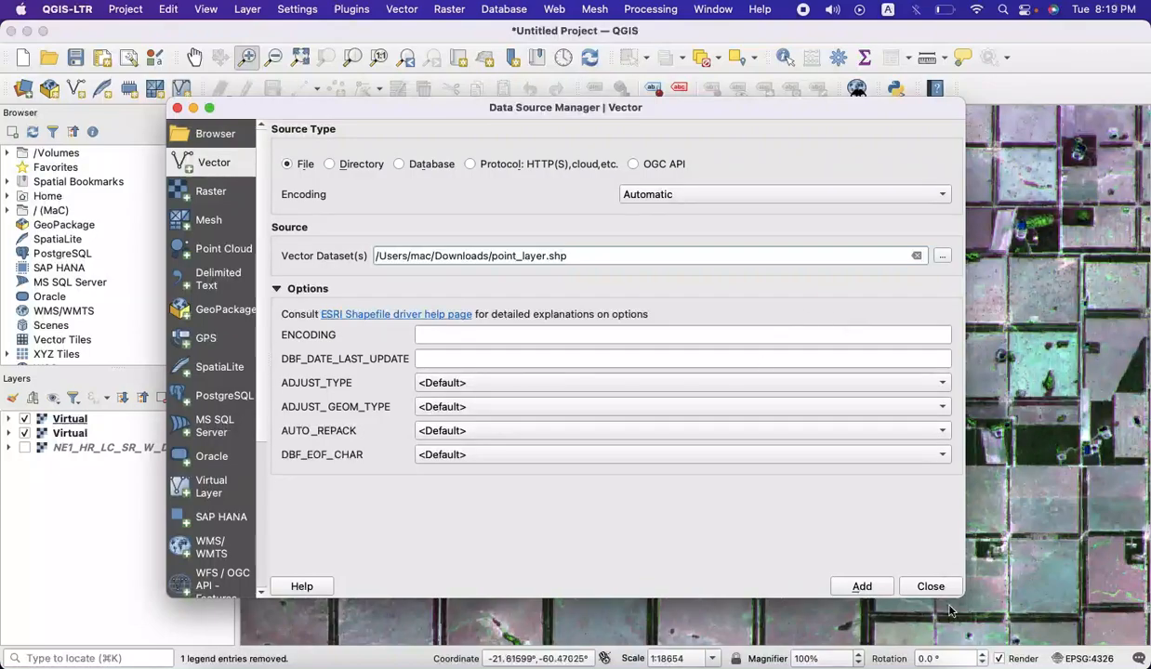
pyautogui.click(870, 589)
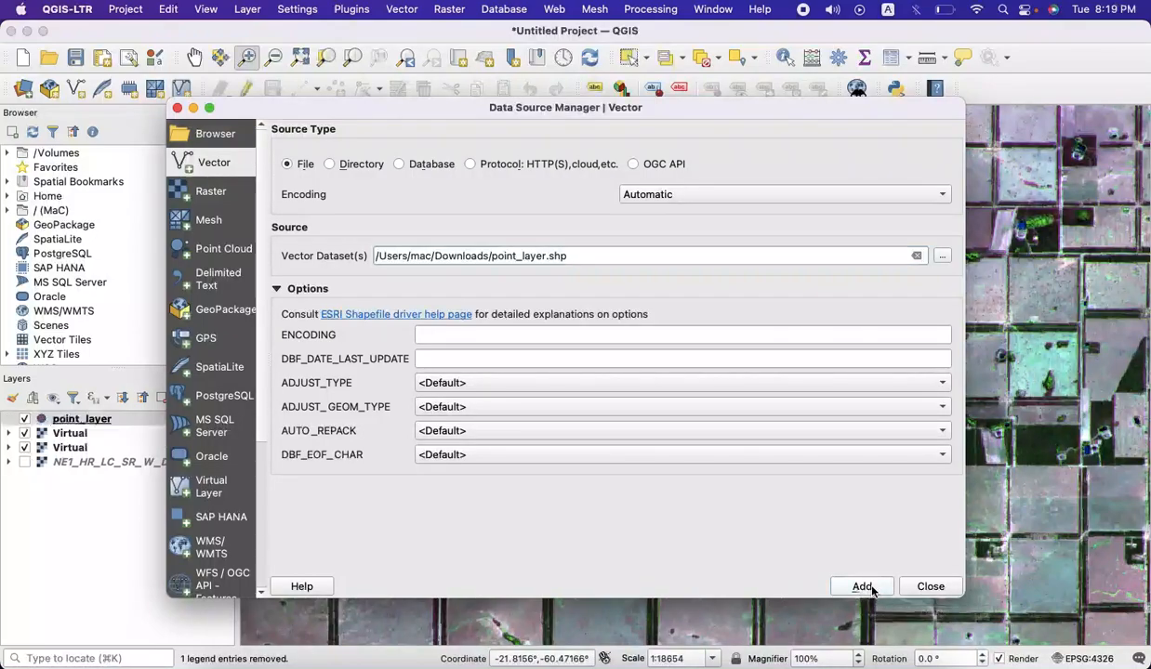
pyautogui.click(932, 586)
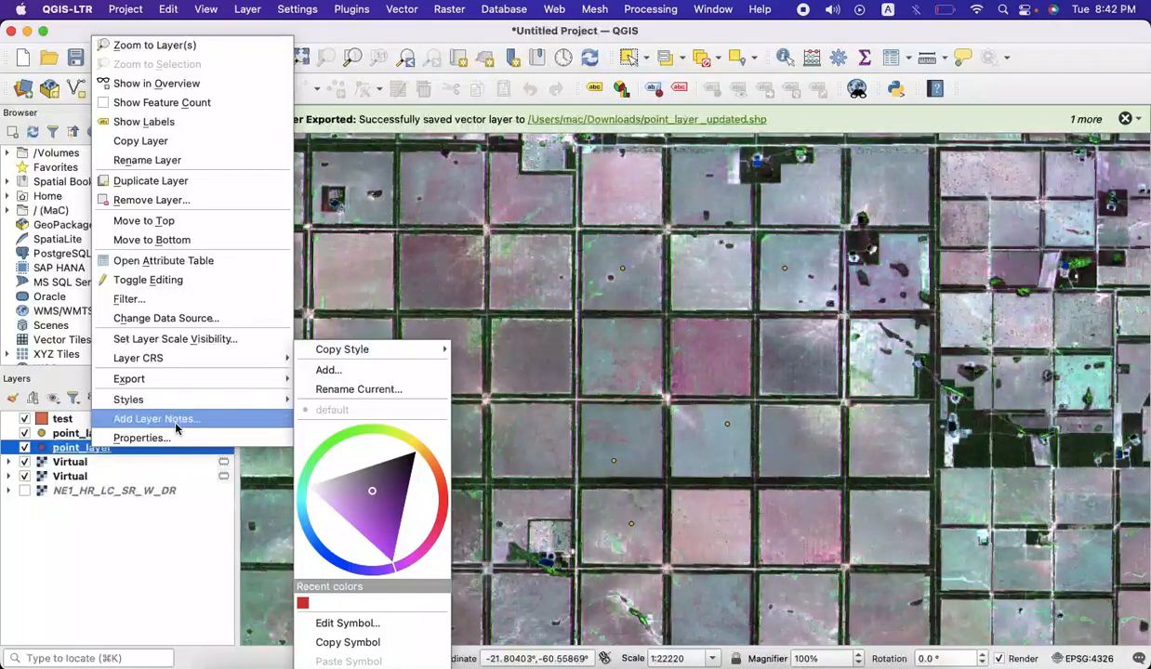
# Step: Set up an export of point_layer's features in ESRI Shapefile format to "point_layer _export.shp" in the Downloads folder
pyautogui.moveTo(177, 376)
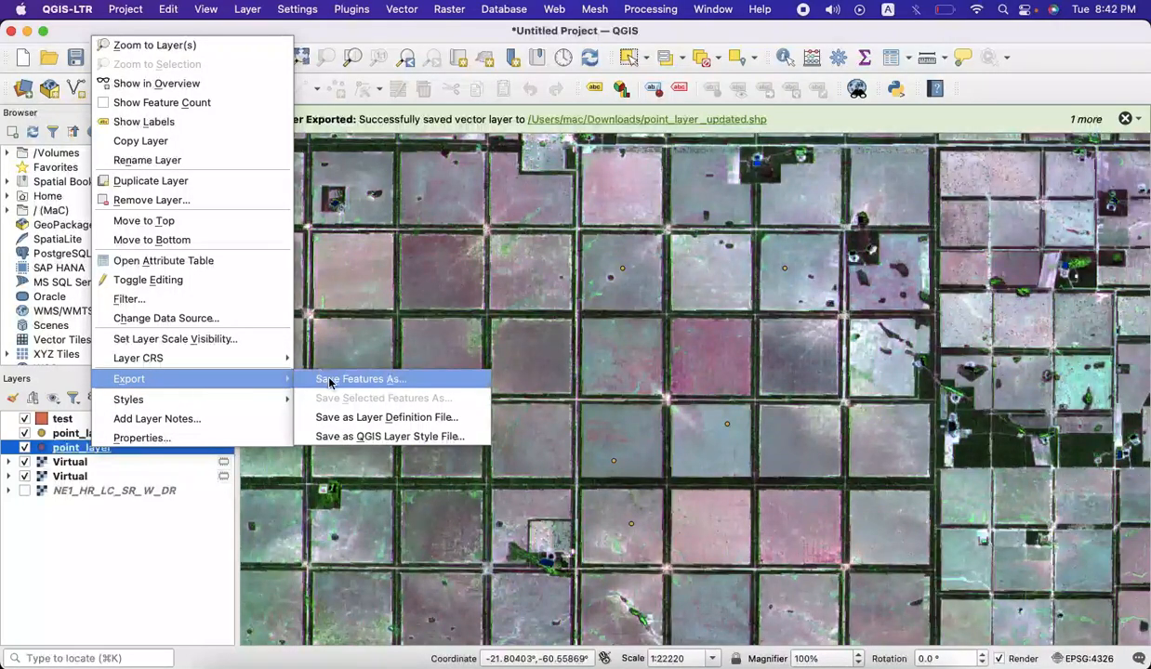
pyautogui.click(327, 379)
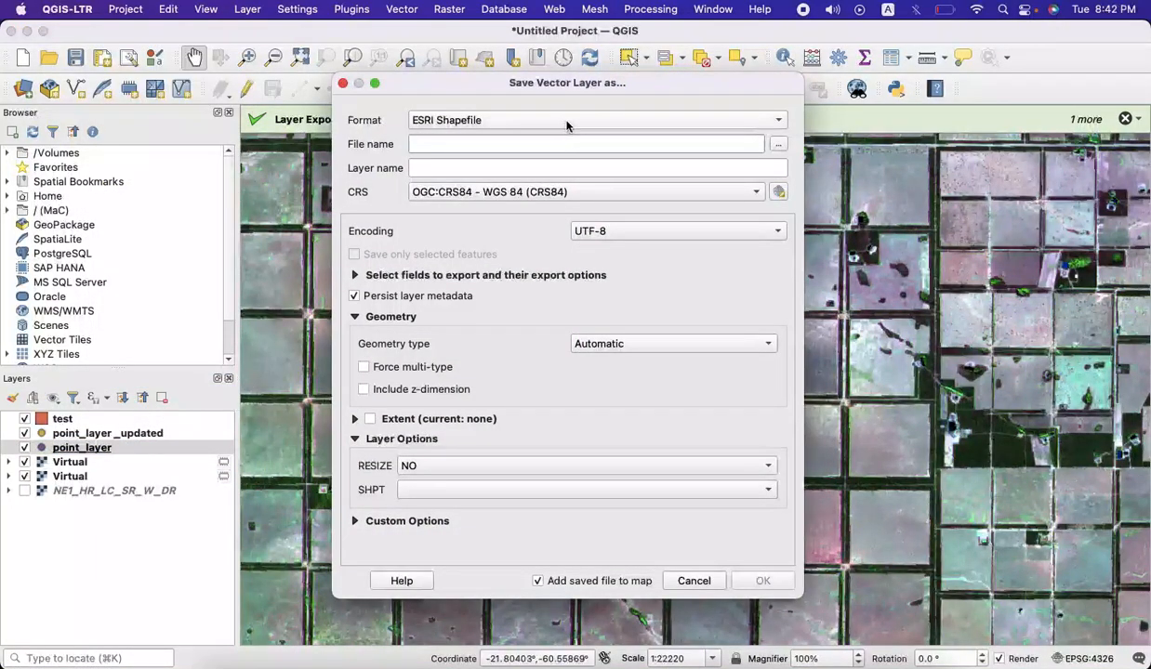
pyautogui.click(523, 122)
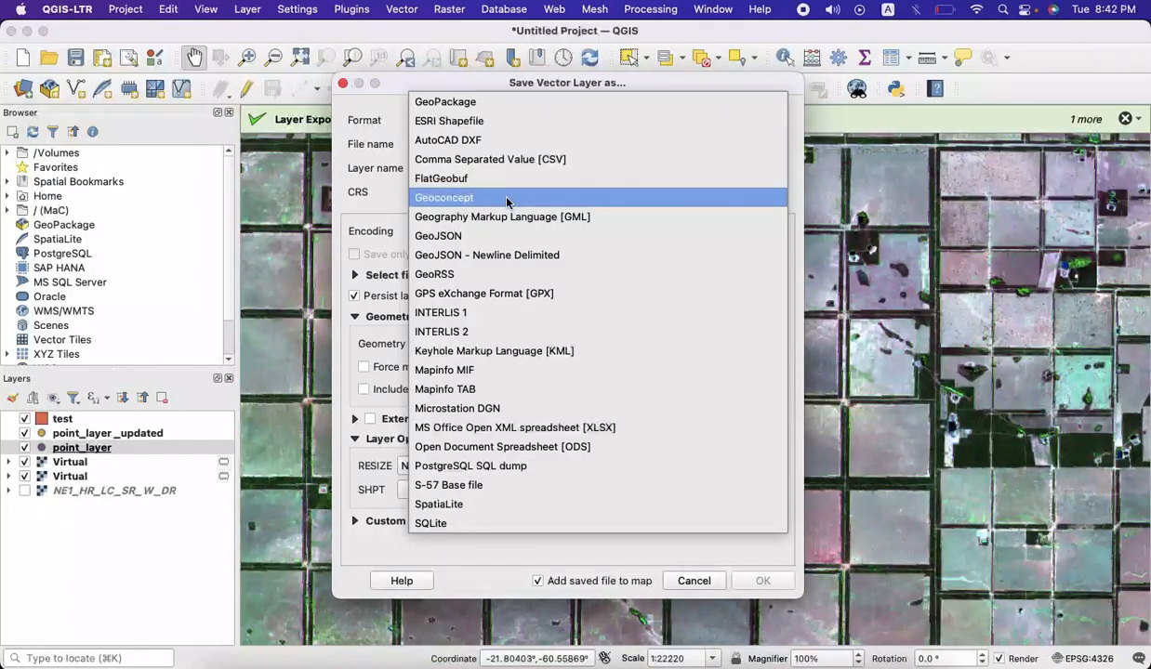
pyautogui.click(480, 126)
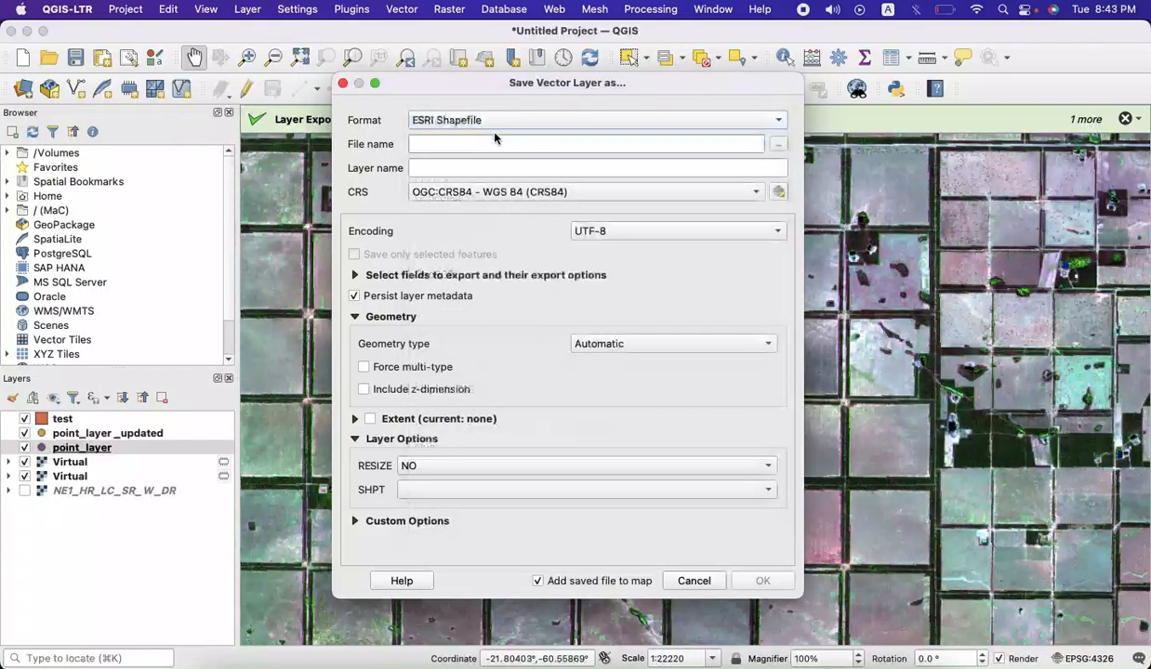
pyautogui.click(778, 144)
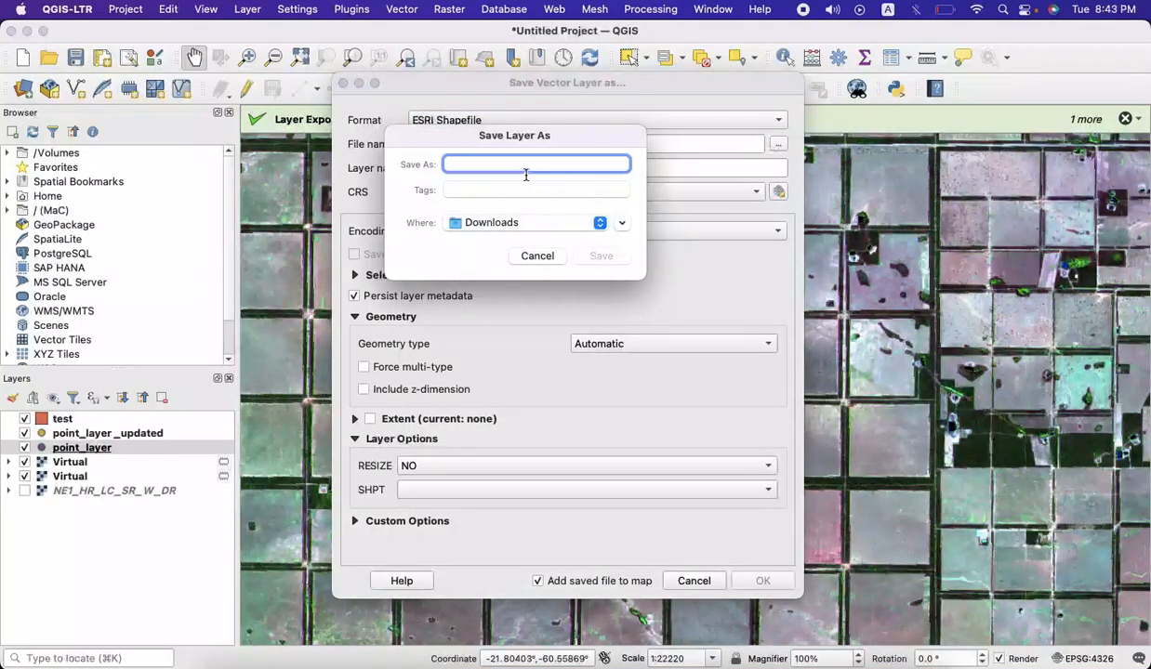
pyautogui.write('po')
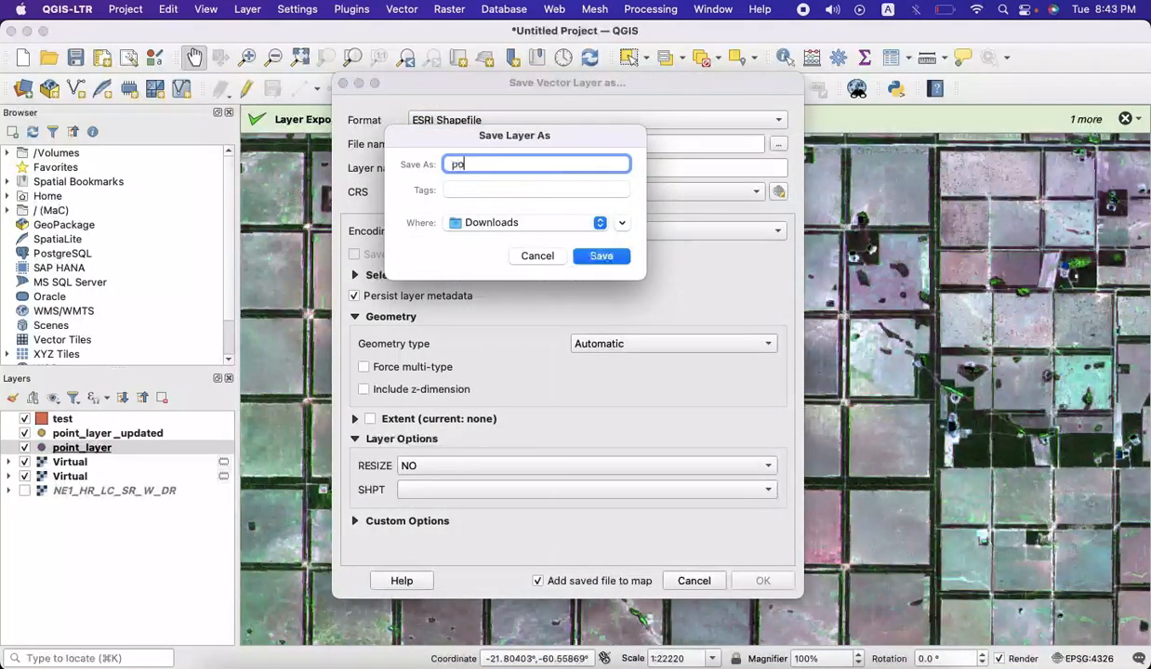
pyautogui.write('int_layer_export.shp')
pyautogui.click(597, 257)
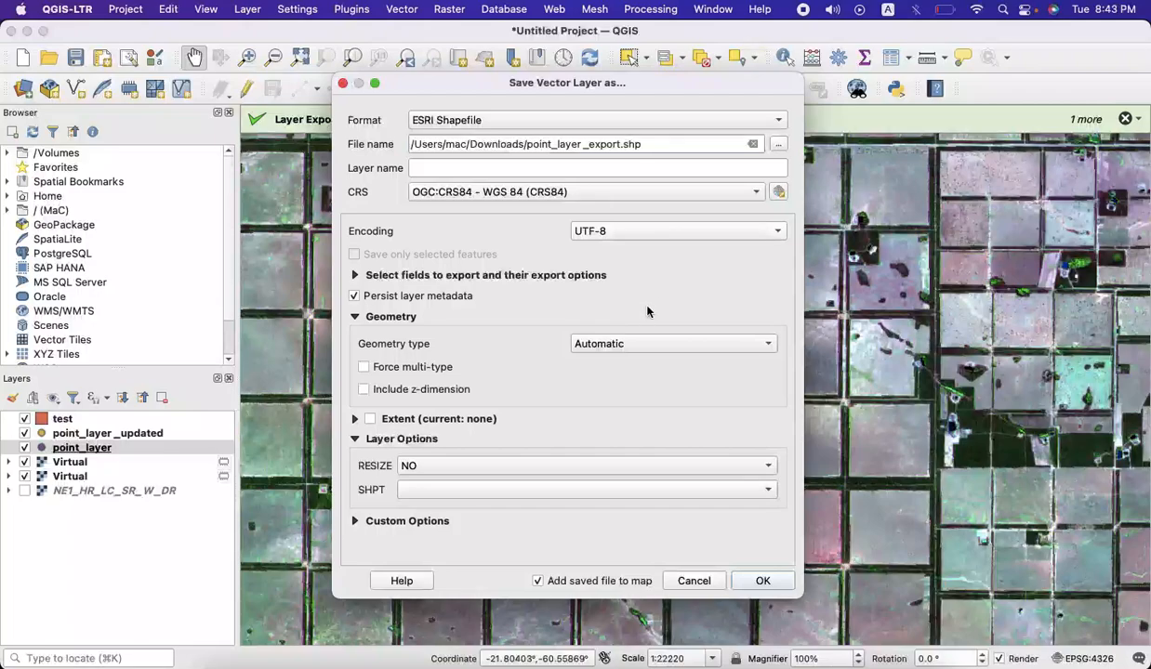
# Step: Set the export's coordinate system to the project CRS, EPSG:4326 - WGS 84, and export the layer
pyautogui.click(600, 193)
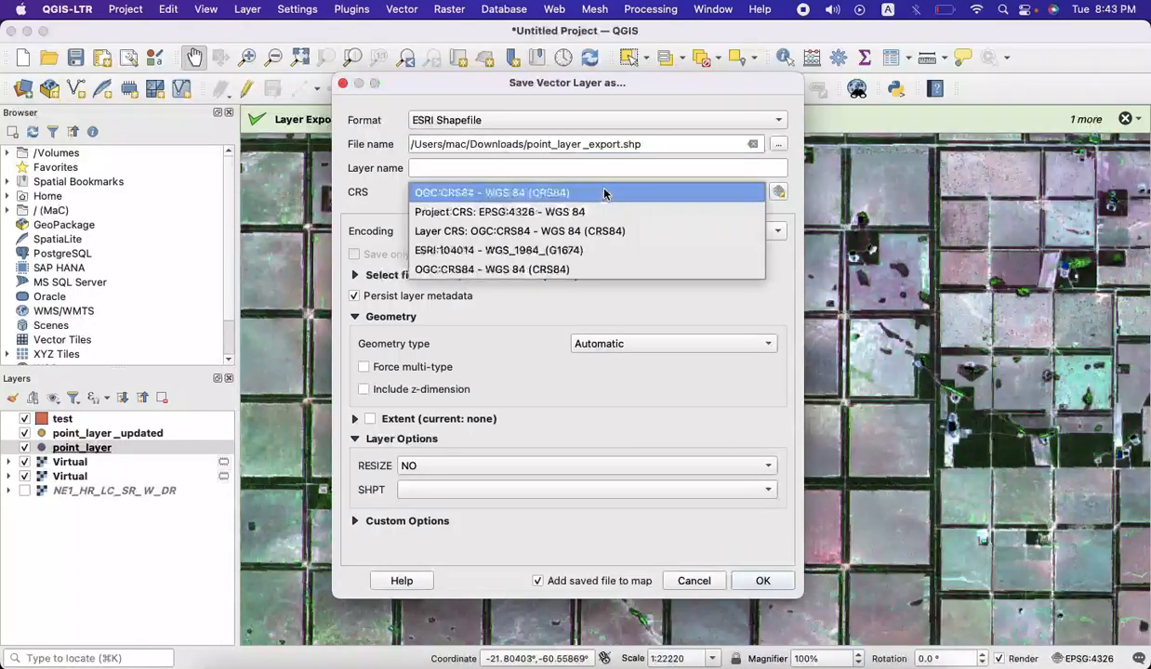
pyautogui.click(561, 214)
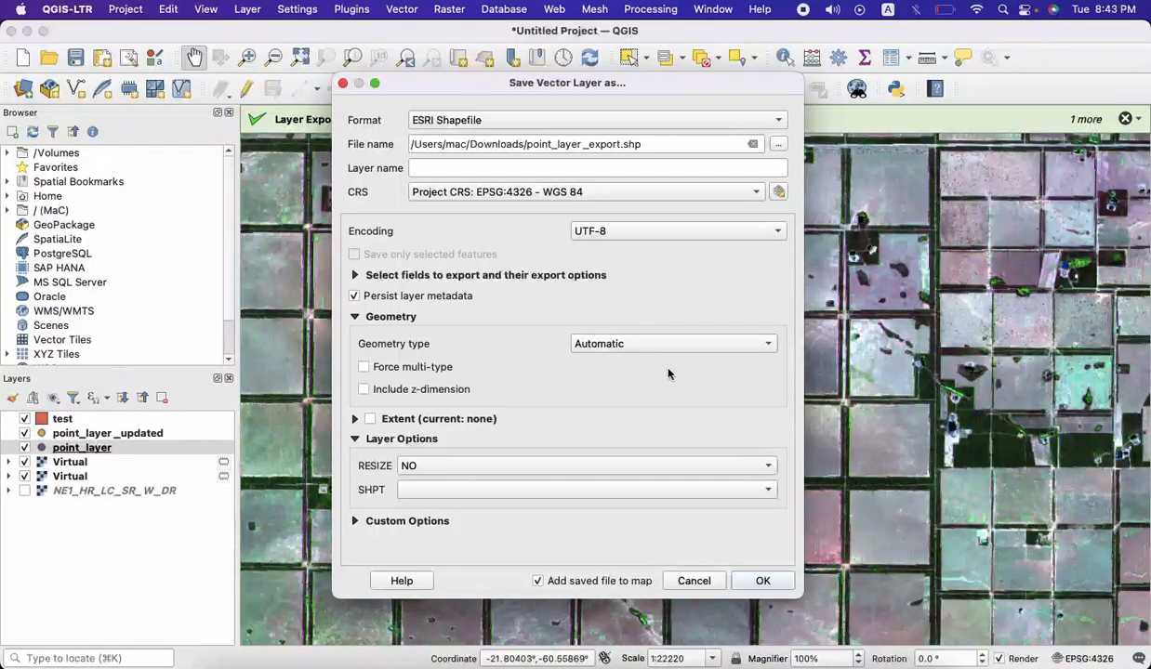
pyautogui.click(754, 580)
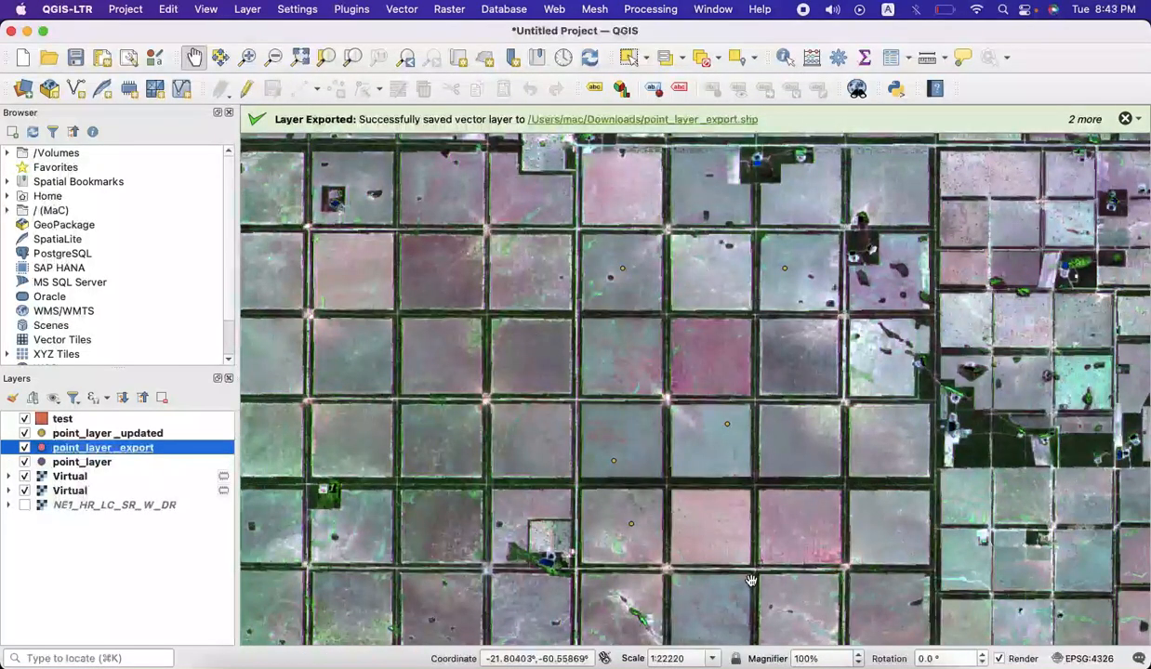